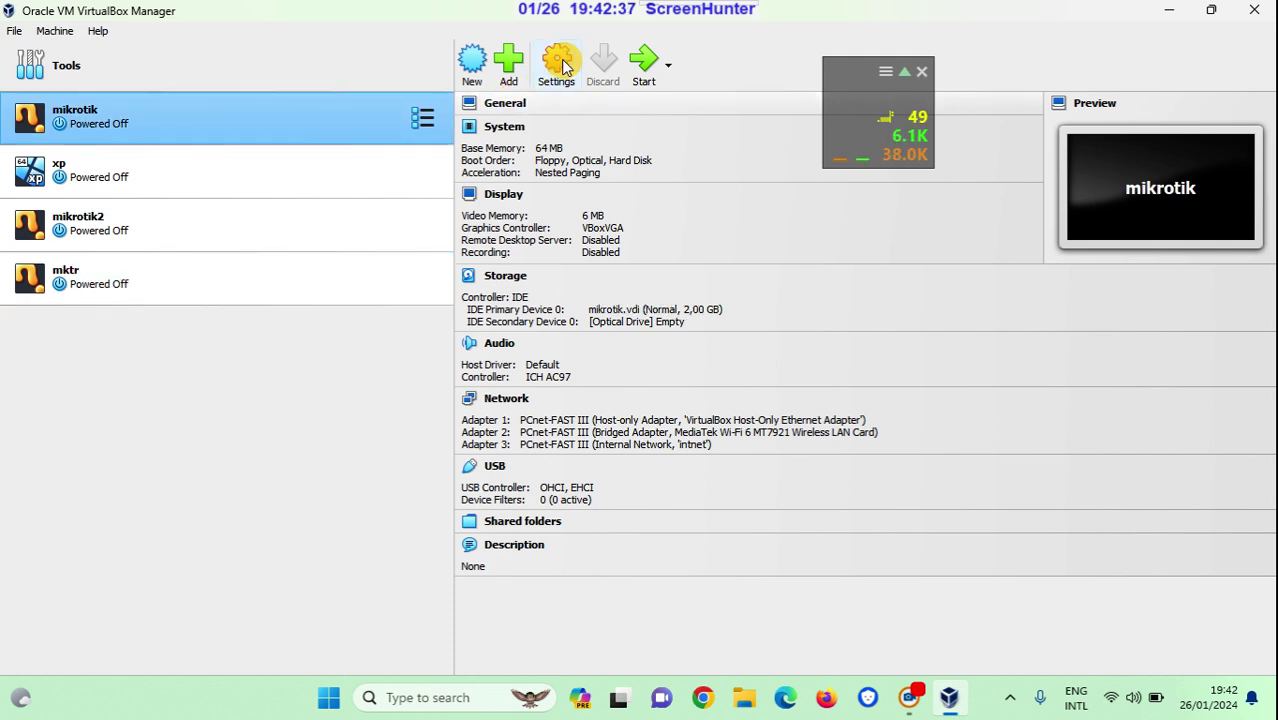
Step: Start the mikrotik and xp virtual machines
click(644, 60)
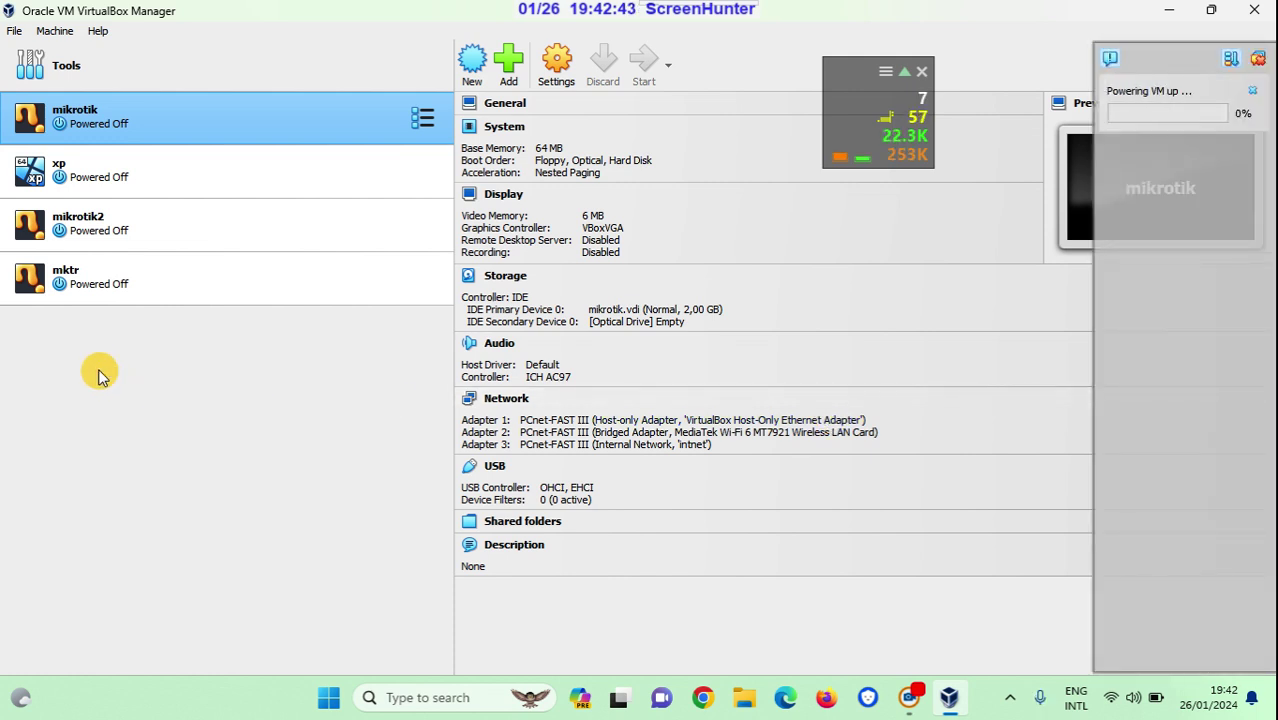
click(128, 182)
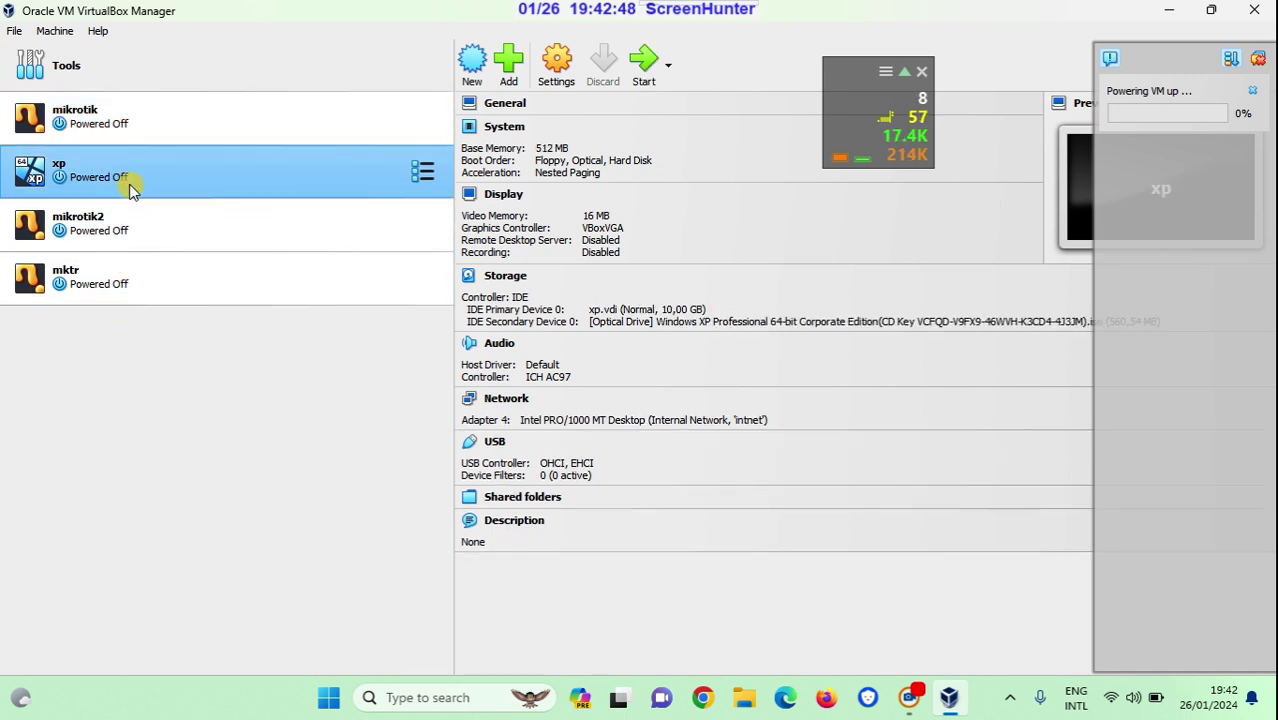
click(645, 72)
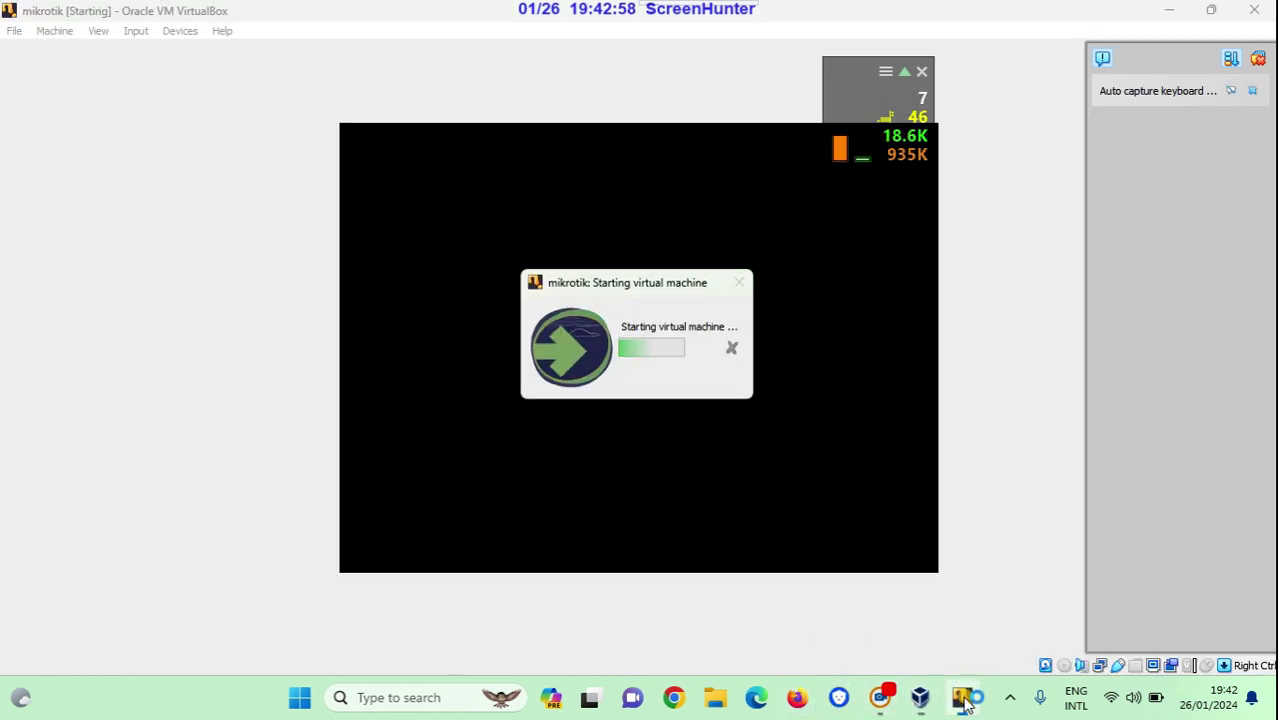
Step: Watch the mikrotik machine's console boot to its login prompt, dismissing the firewall notification, and minimize the console
click(962, 697)
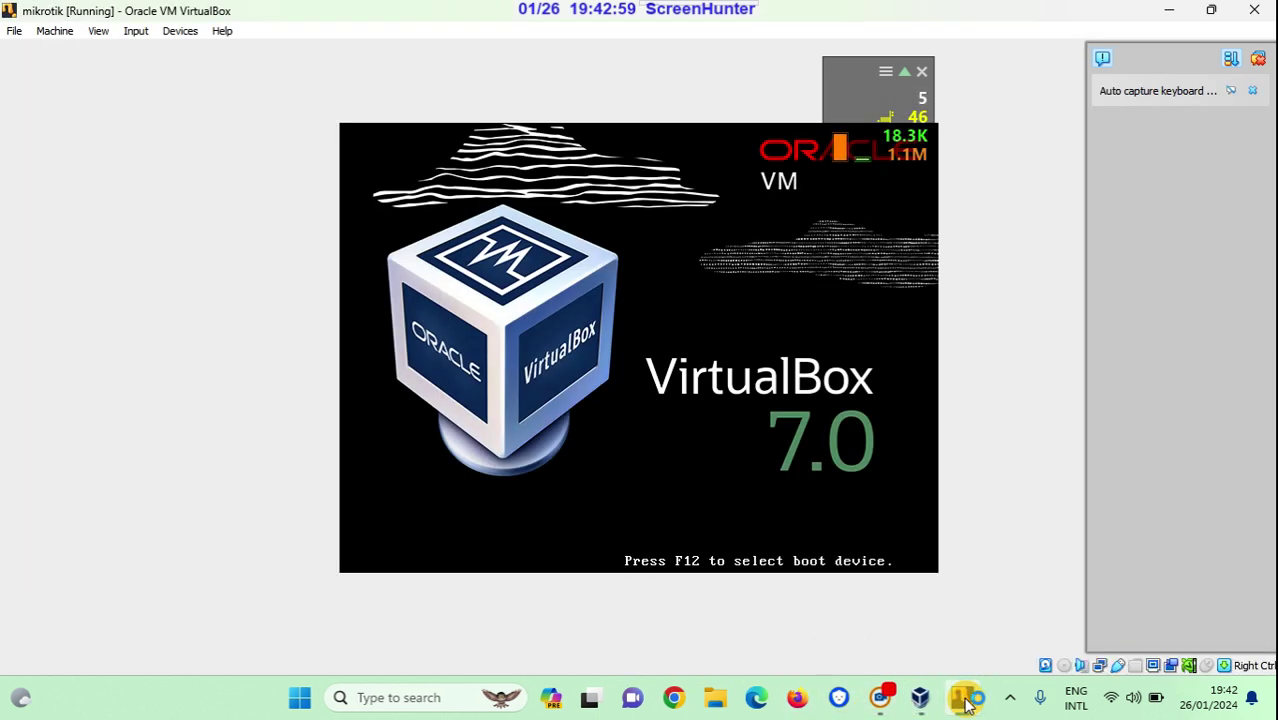
click(963, 700)
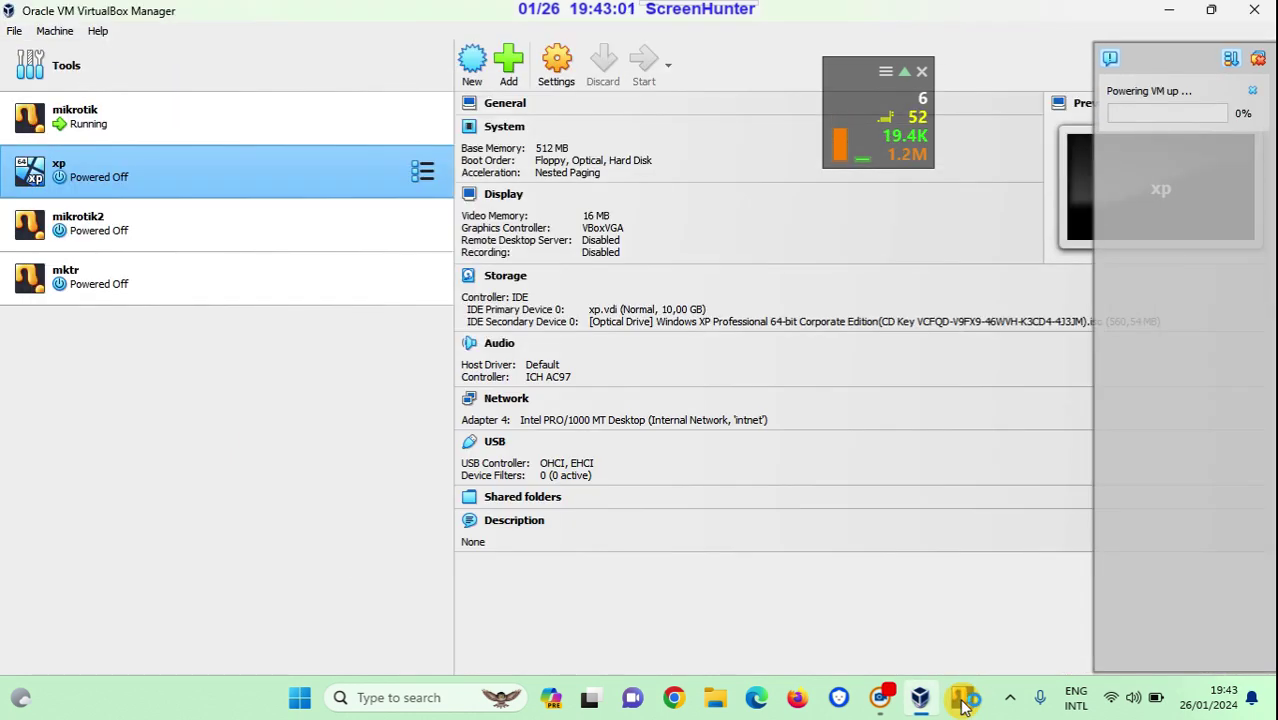
click(962, 700)
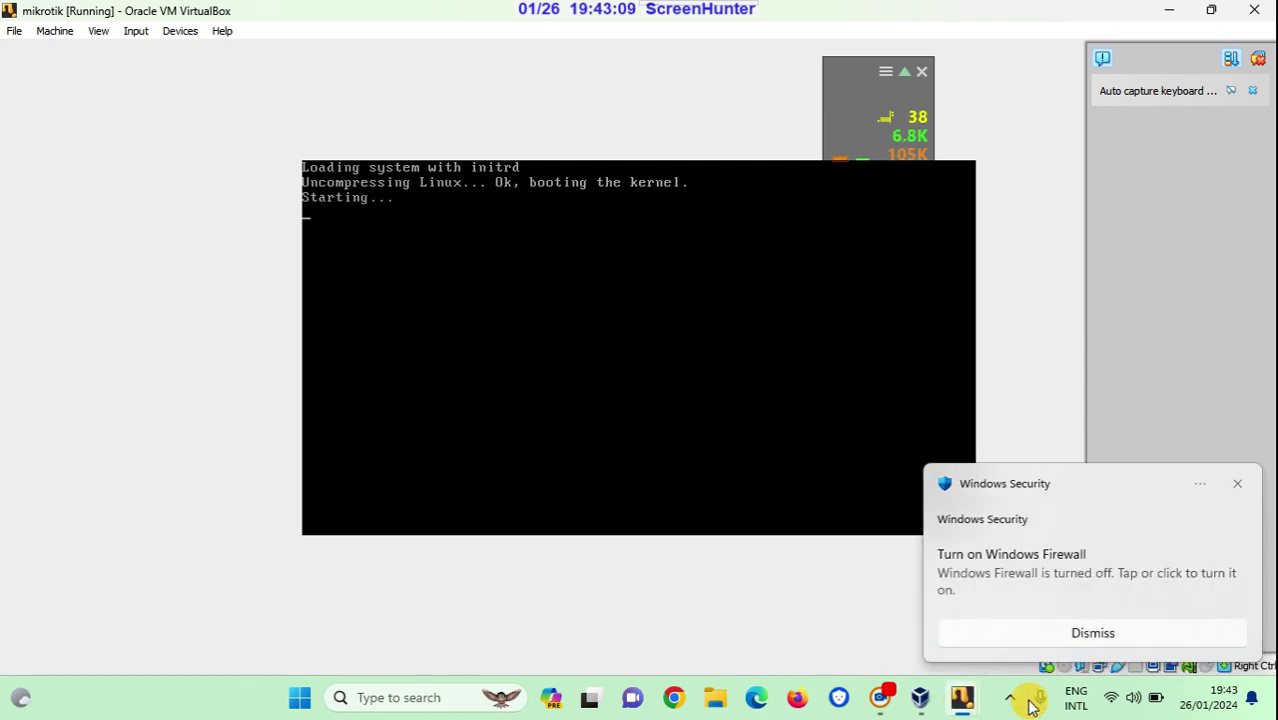
click(1237, 484)
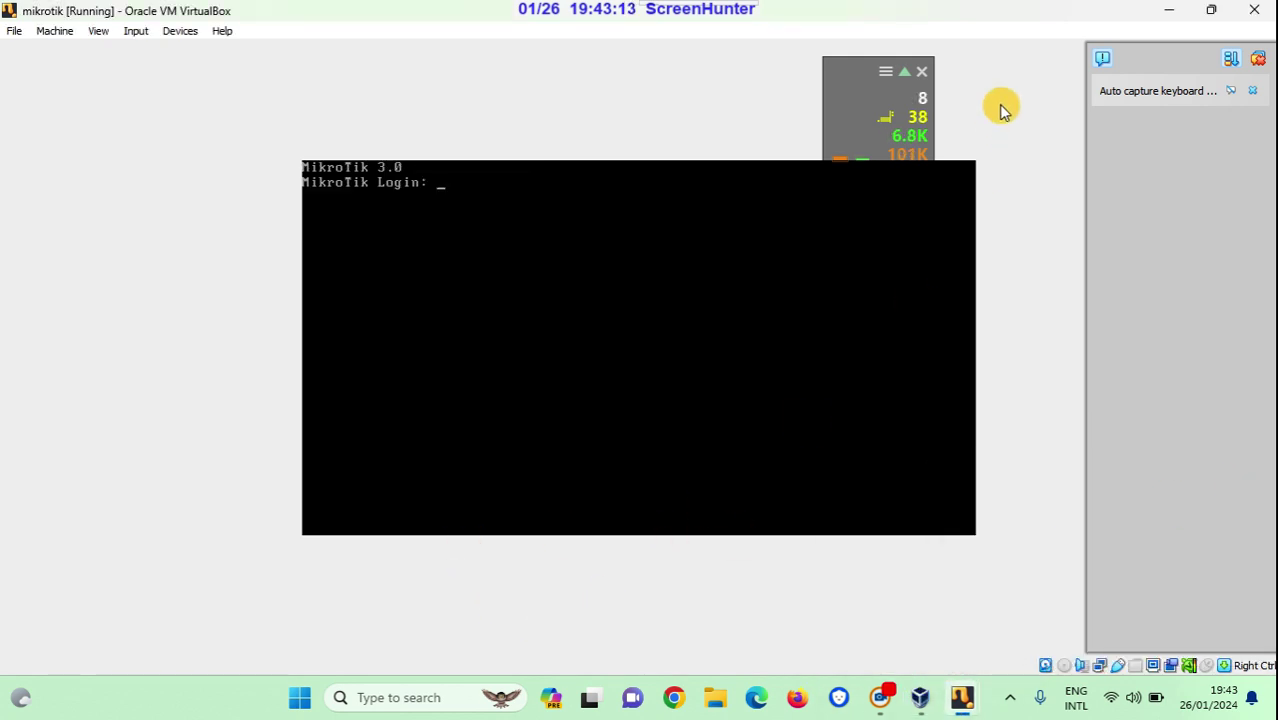
click(1172, 10)
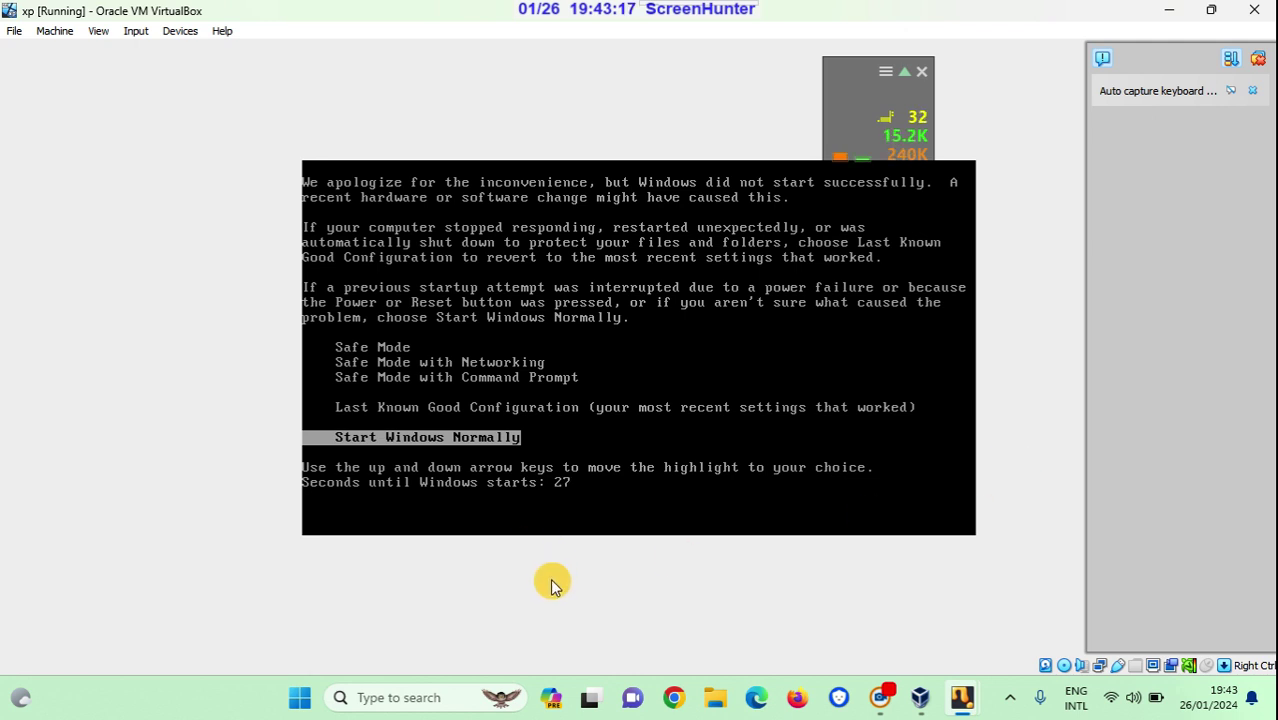
Step: Boot the xp machine with Start Windows Normally, and minimize its window and the VirtualBox Manager
key(Return)
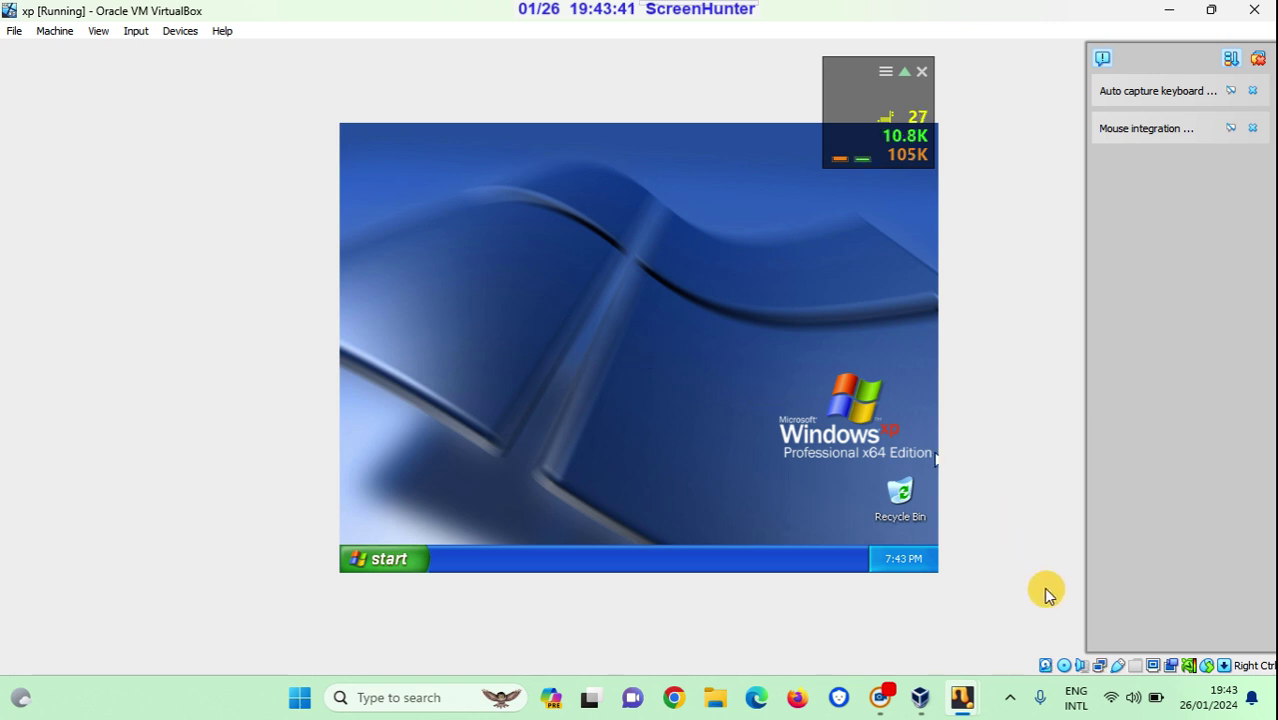
click(1169, 12)
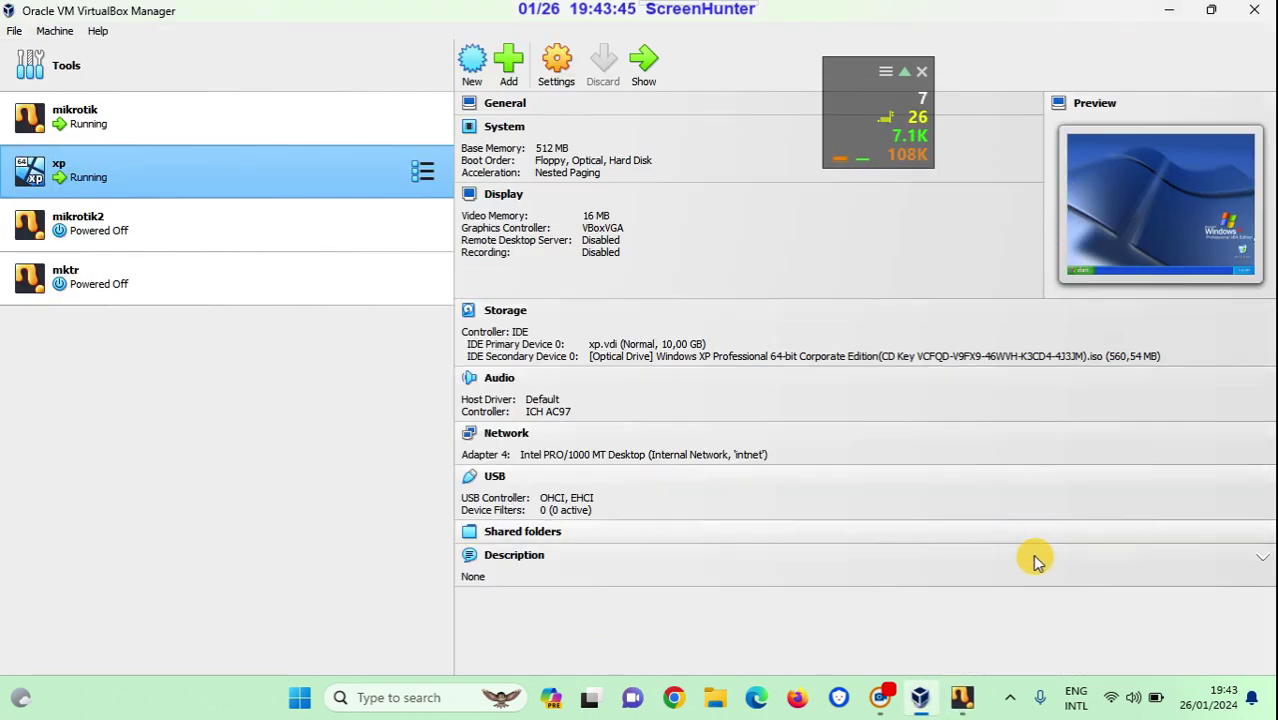
click(1175, 13)
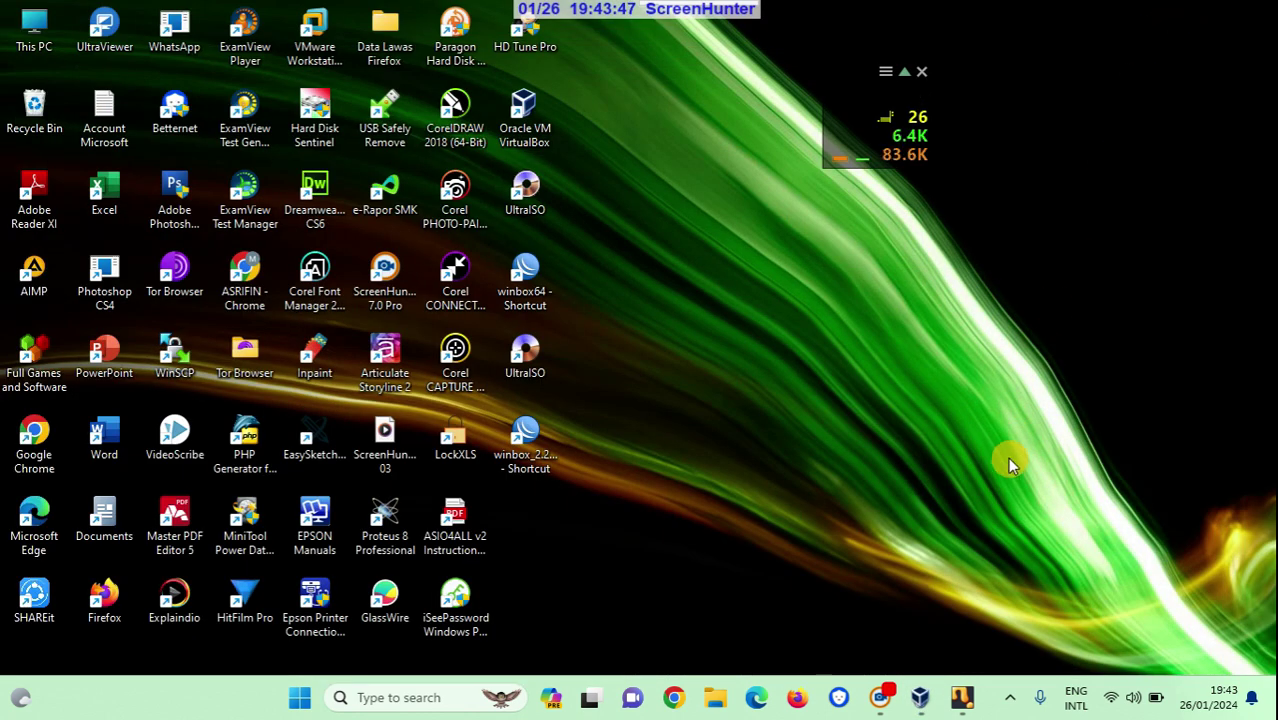
Step: Launch WinBox 2.2.16, connect as admin to the discovered MikroTik router at 08:00:27:E1:09:83, and dismiss the missing-key notice
click(527, 433)
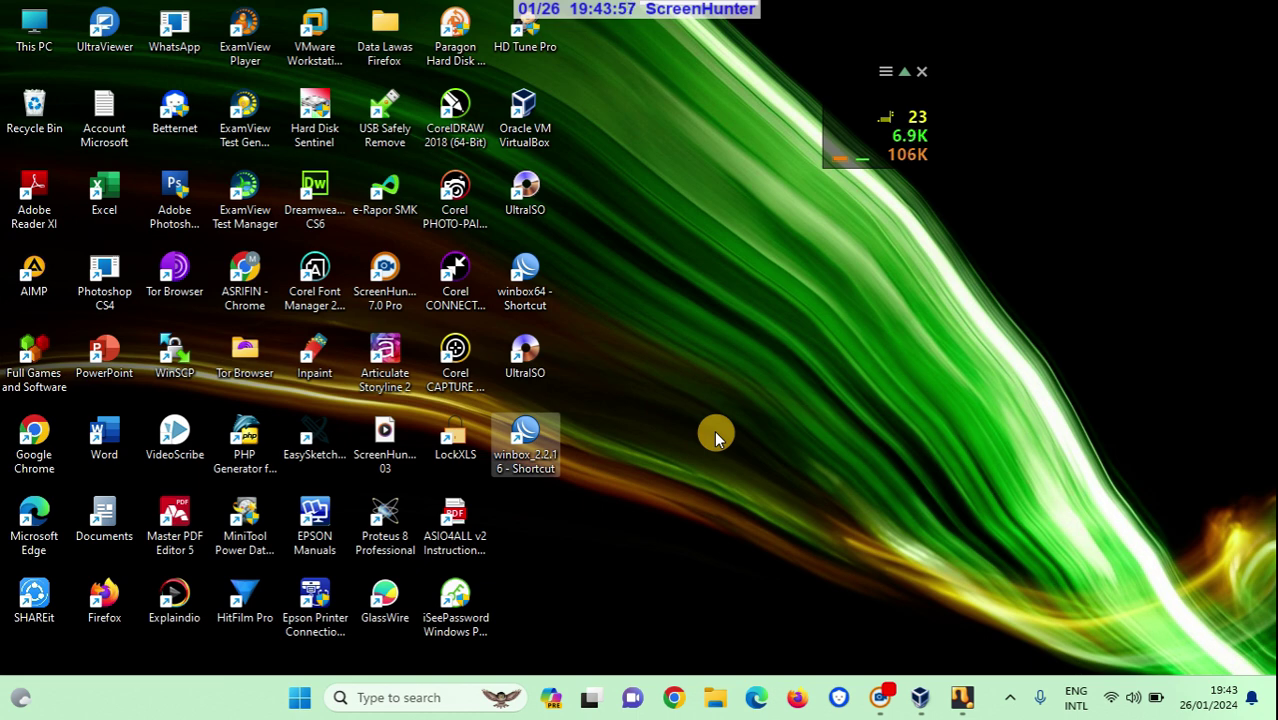
double_click(527, 433)
drag(497, 133, 706, 232)
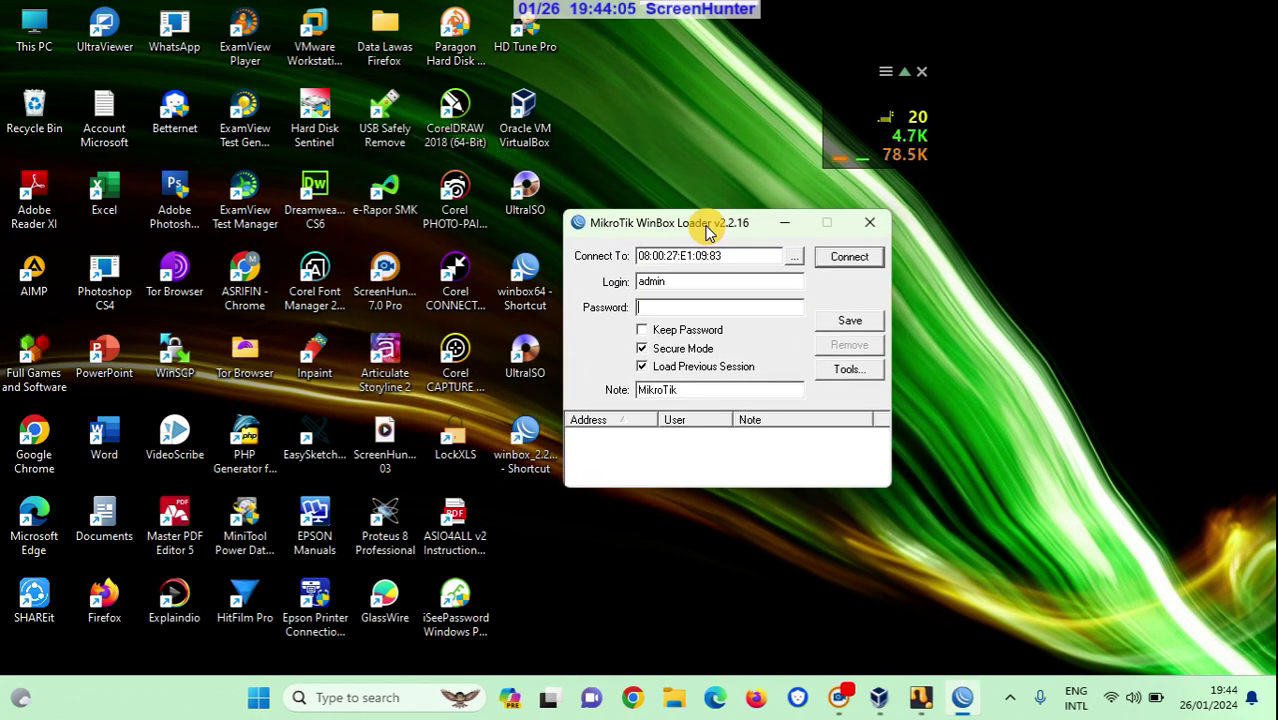
click(796, 254)
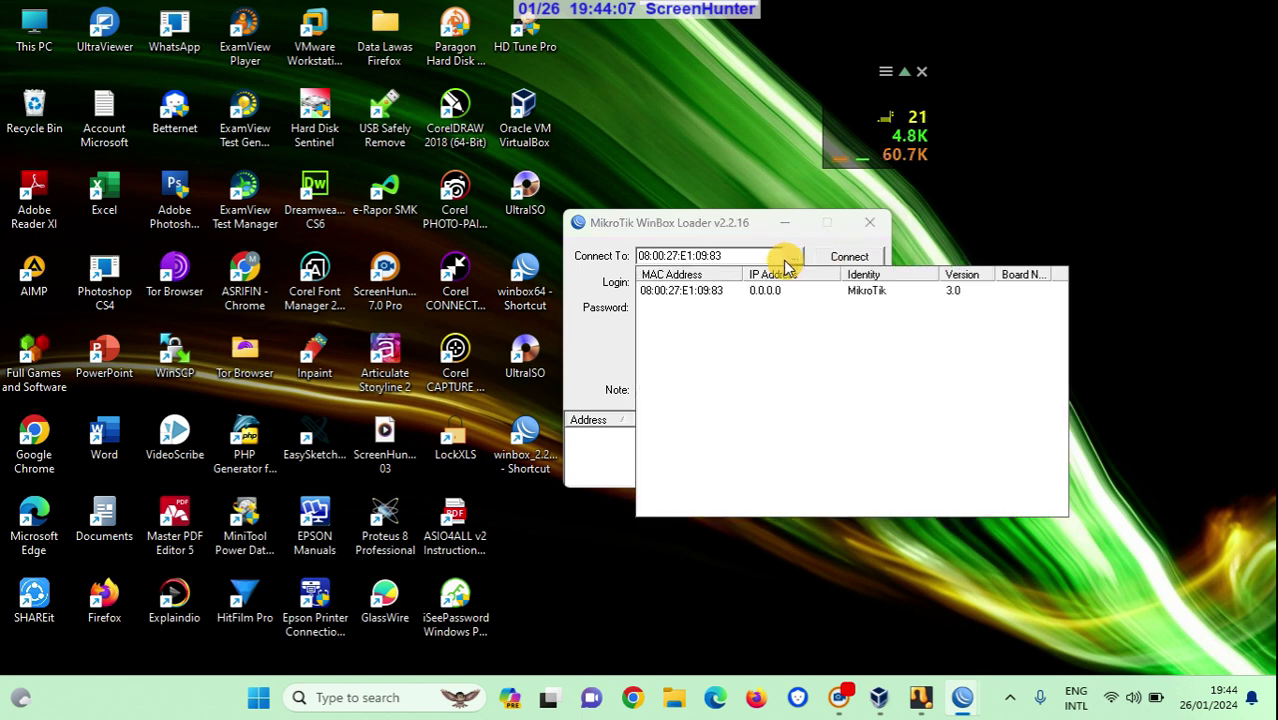
click(710, 291)
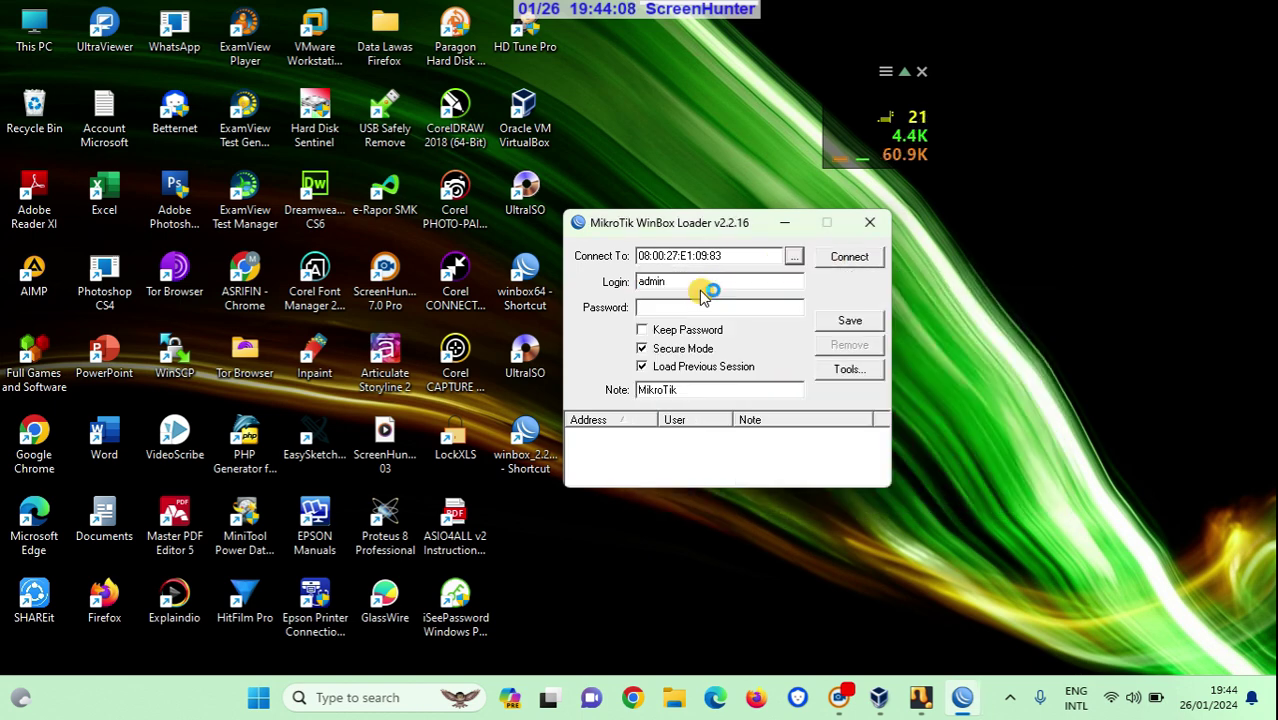
click(838, 258)
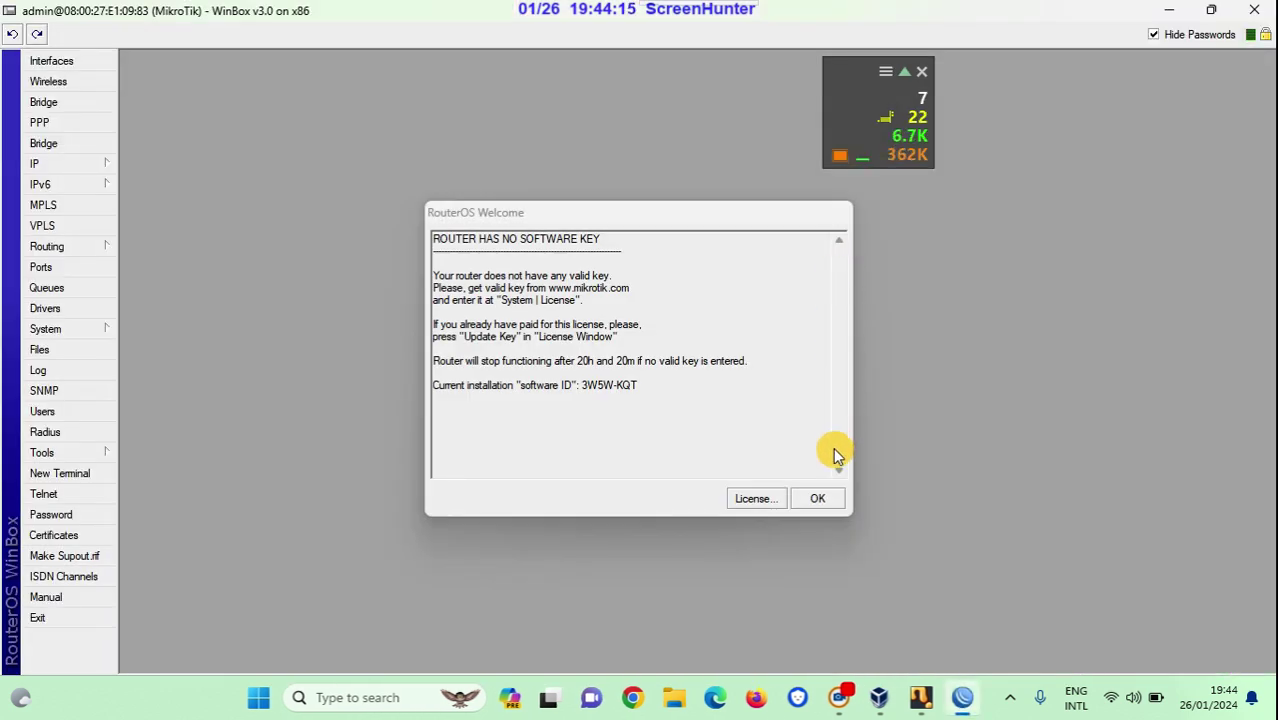
click(819, 498)
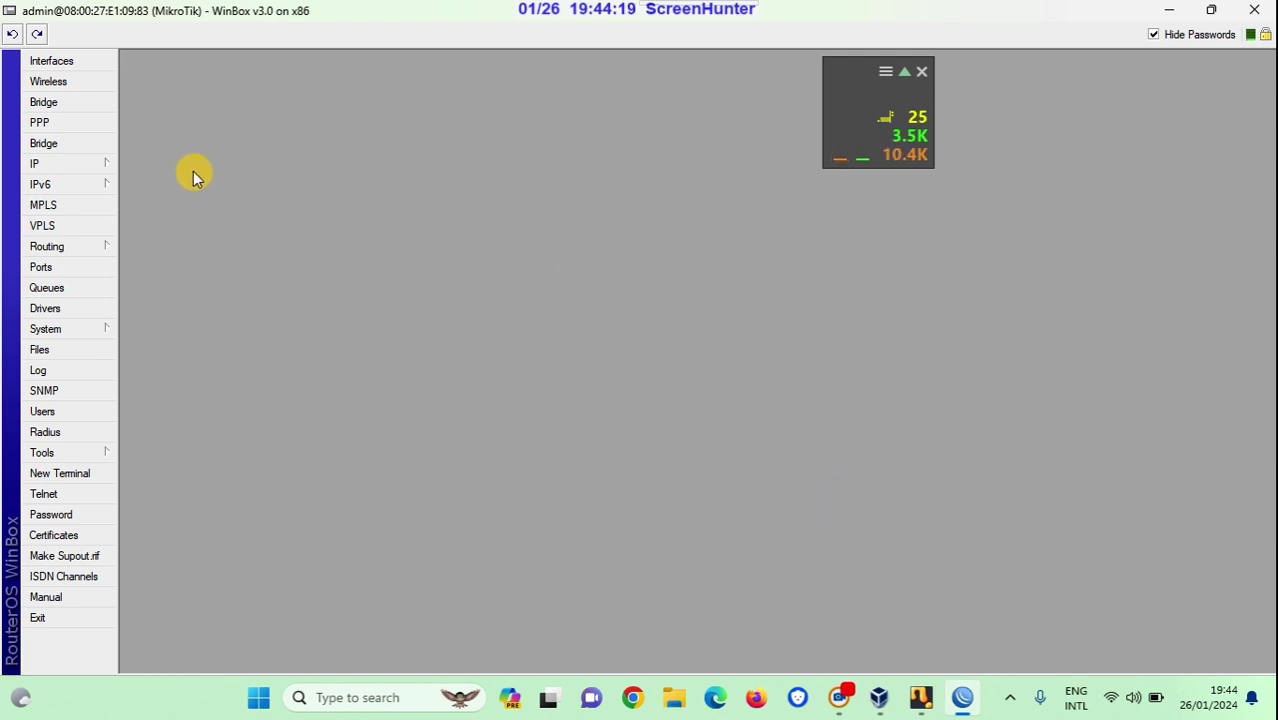
Step: Review the router's interface list, checking the ether1 and ether3 entries, and close it
click(62, 60)
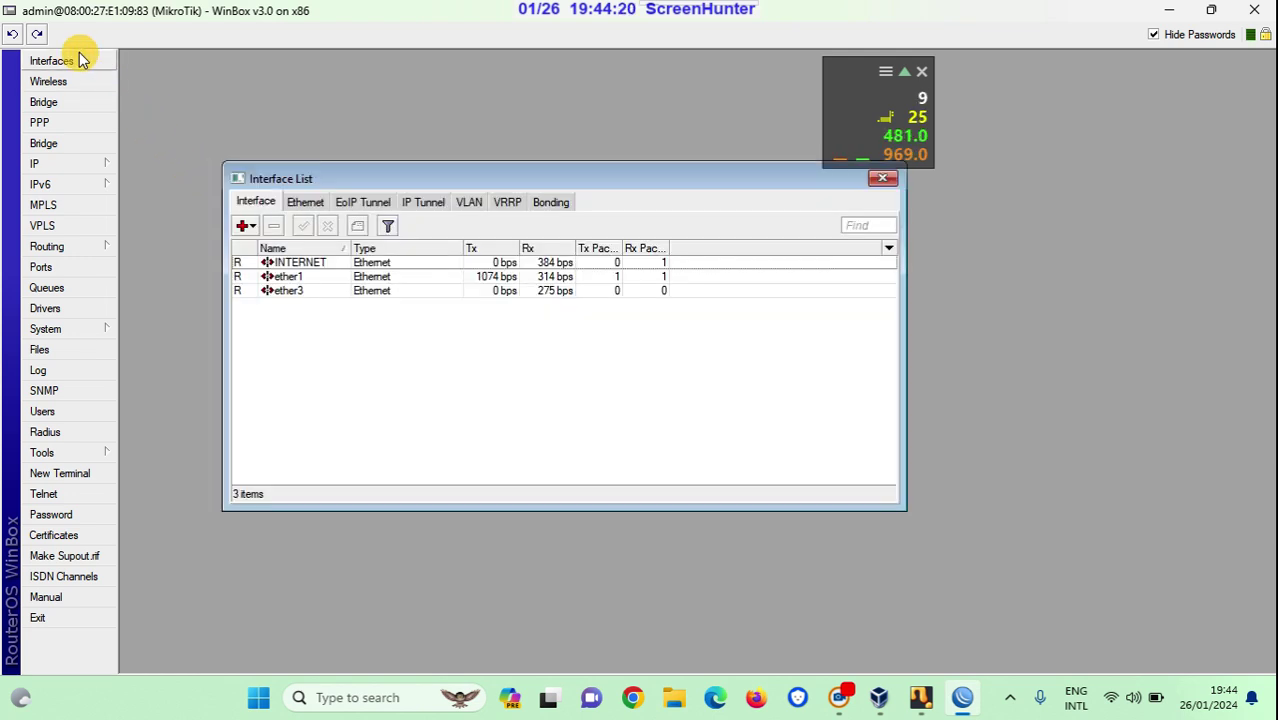
click(320, 277)
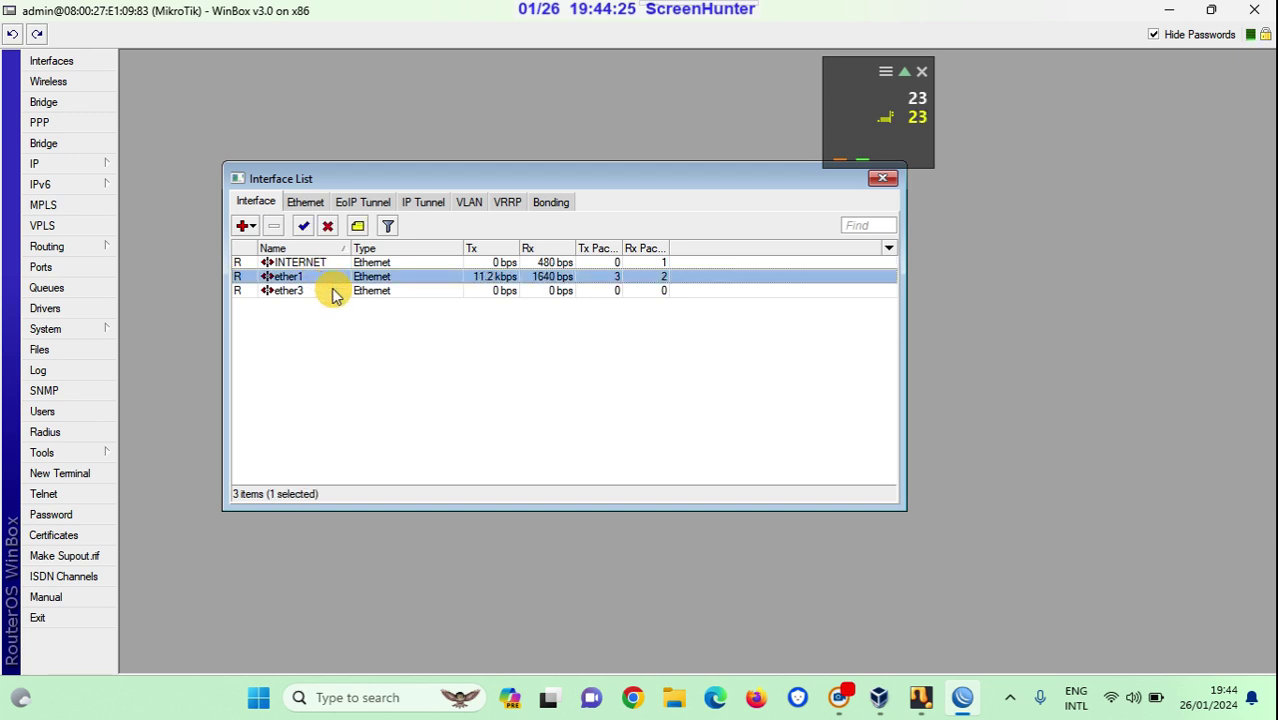
click(334, 291)
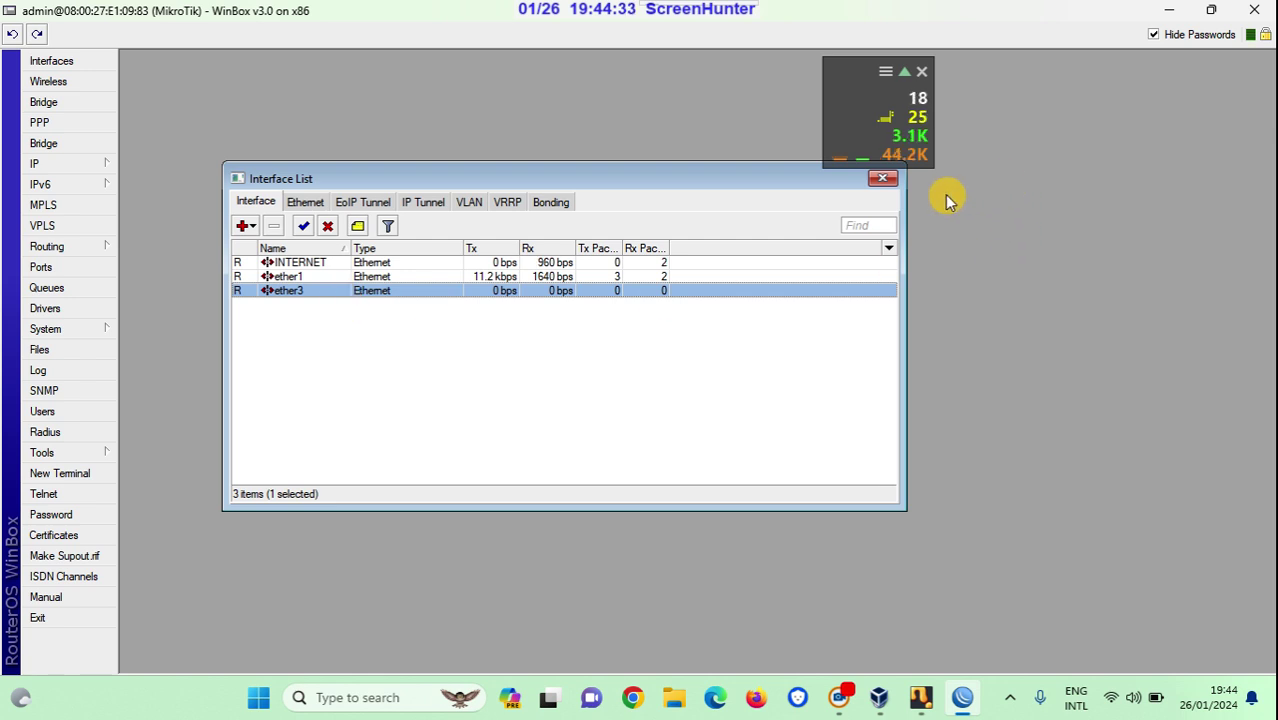
click(883, 182)
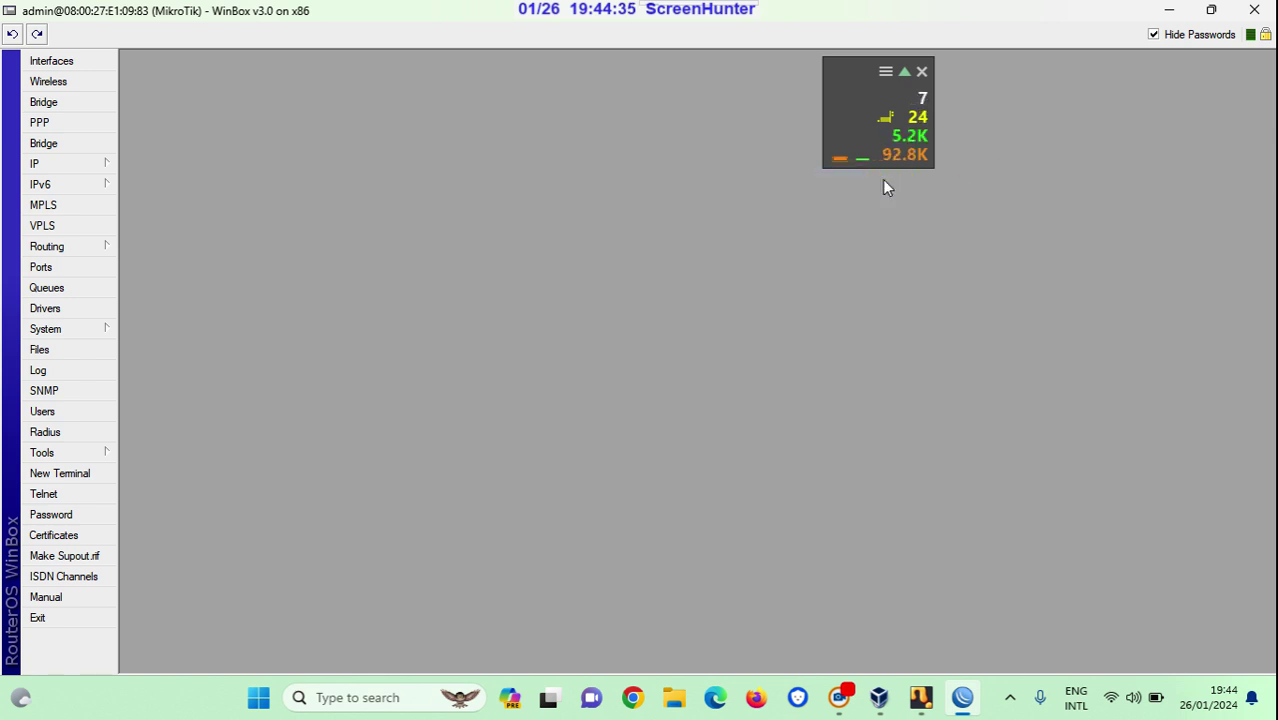
Step: Open the router's IP address list, widen it to fit the Interface column, and move it nearer the workspace centre
click(106, 172)
click(140, 168)
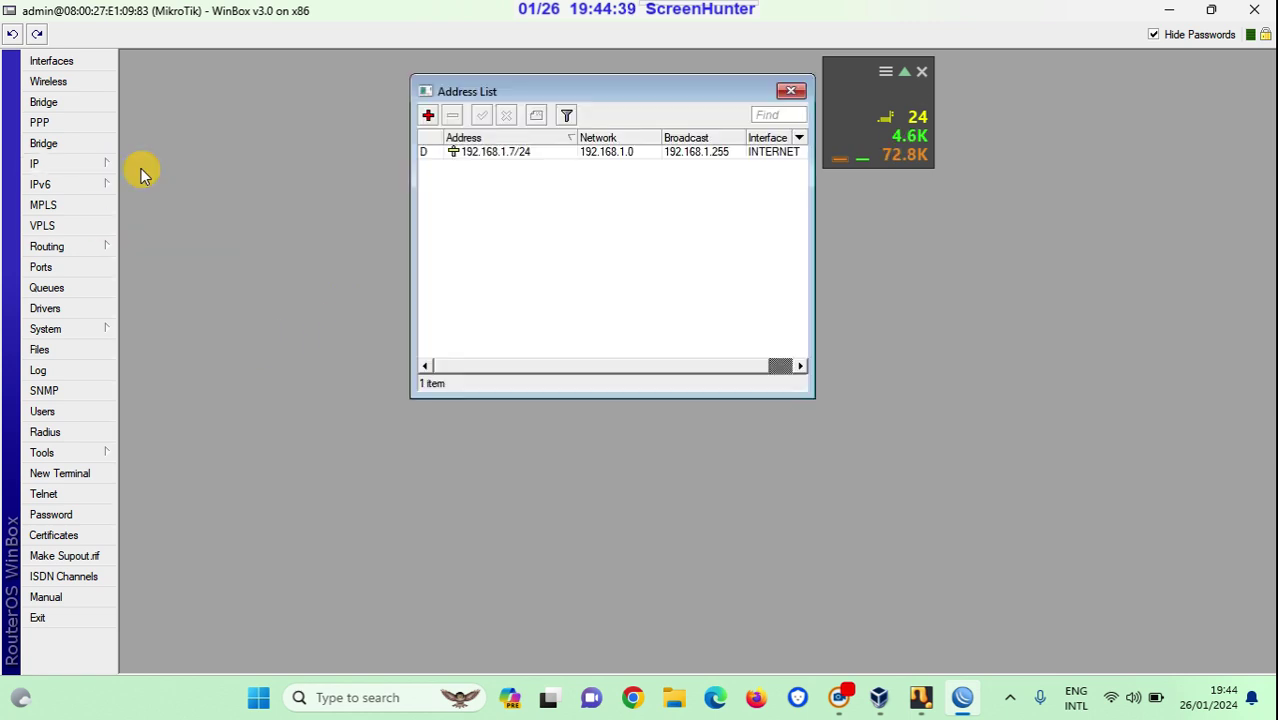
click(534, 151)
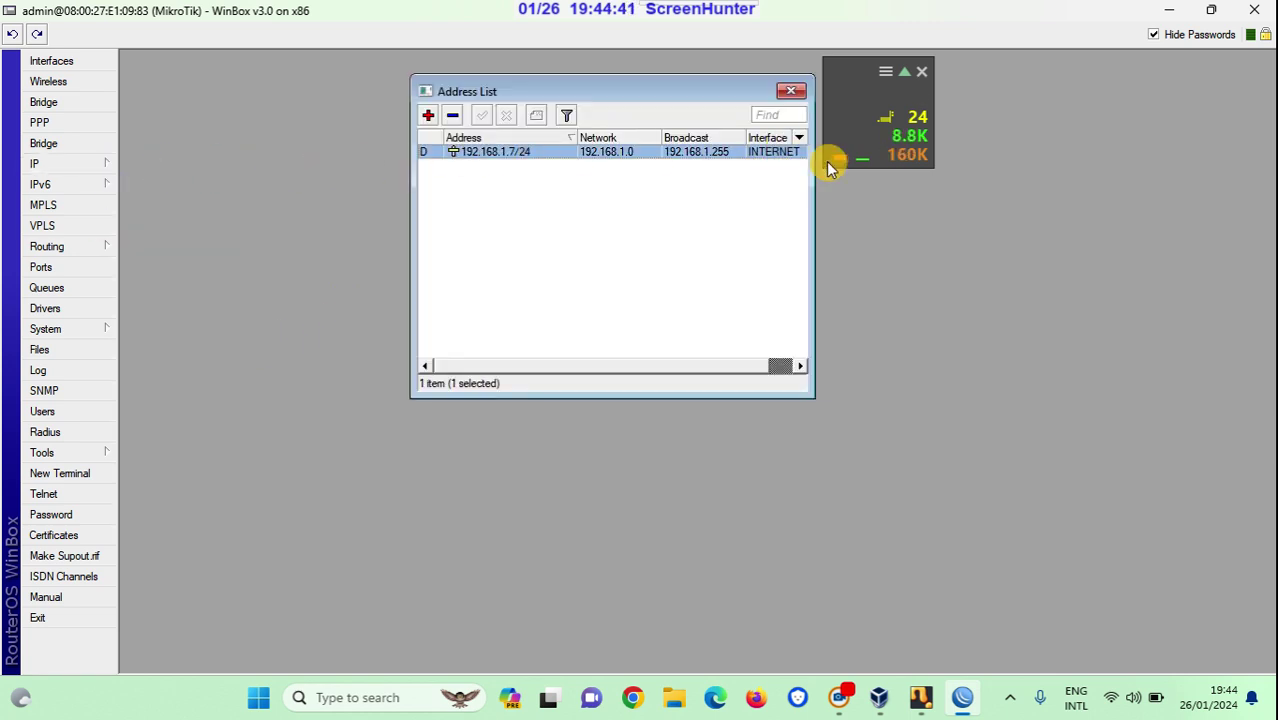
drag(814, 169, 844, 171)
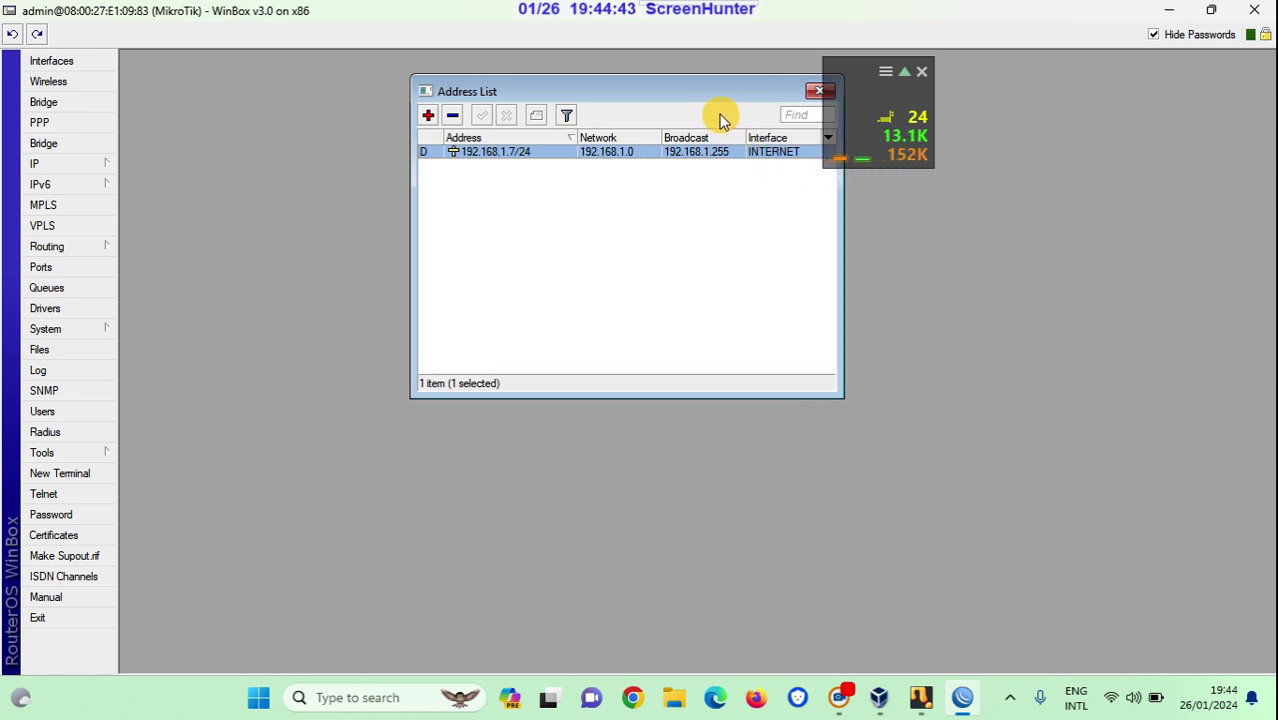
drag(700, 91, 710, 261)
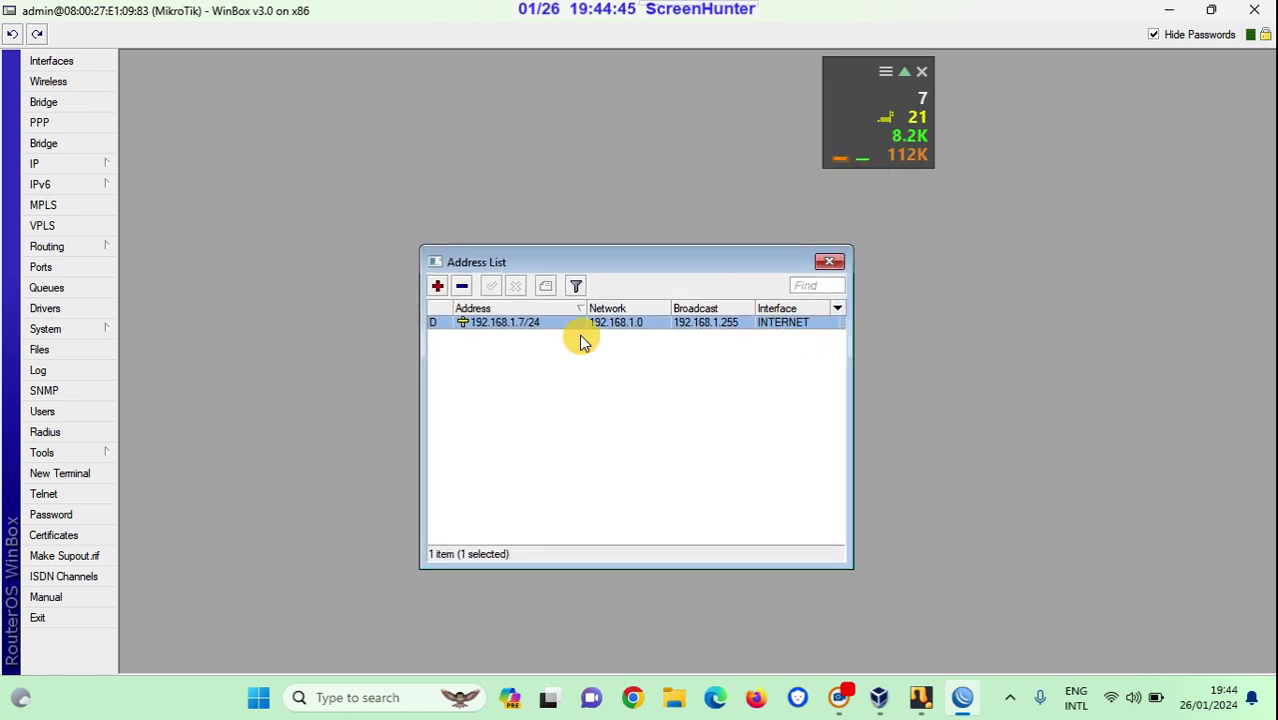
Step: Add the IP address 192.168.11.1/24 on interface ether1
click(441, 287)
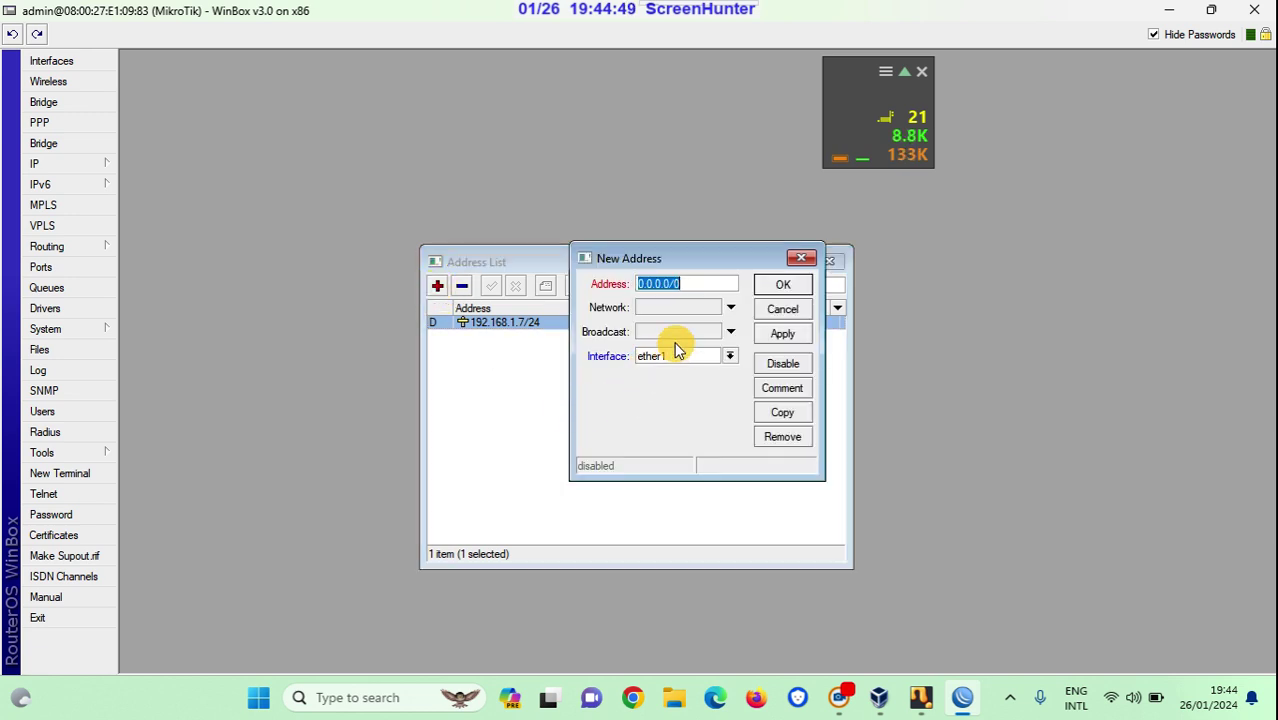
text(192.168.11.)
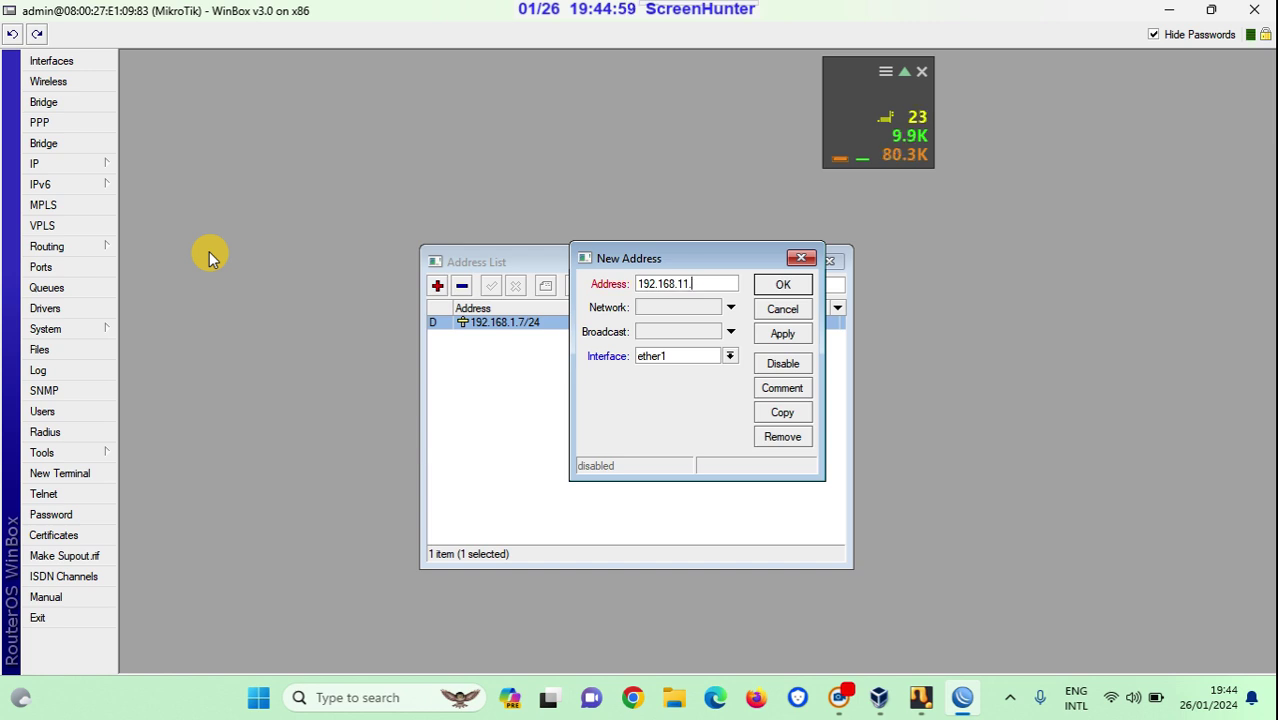
text(1/24)
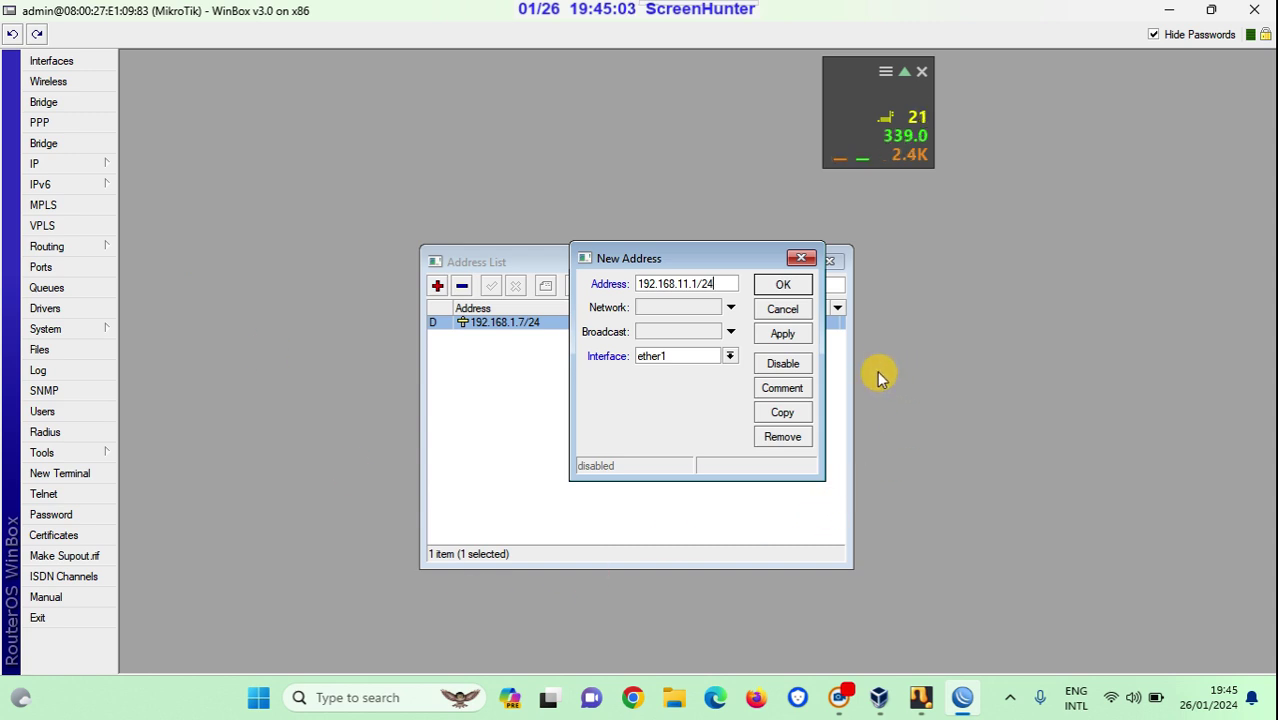
click(790, 336)
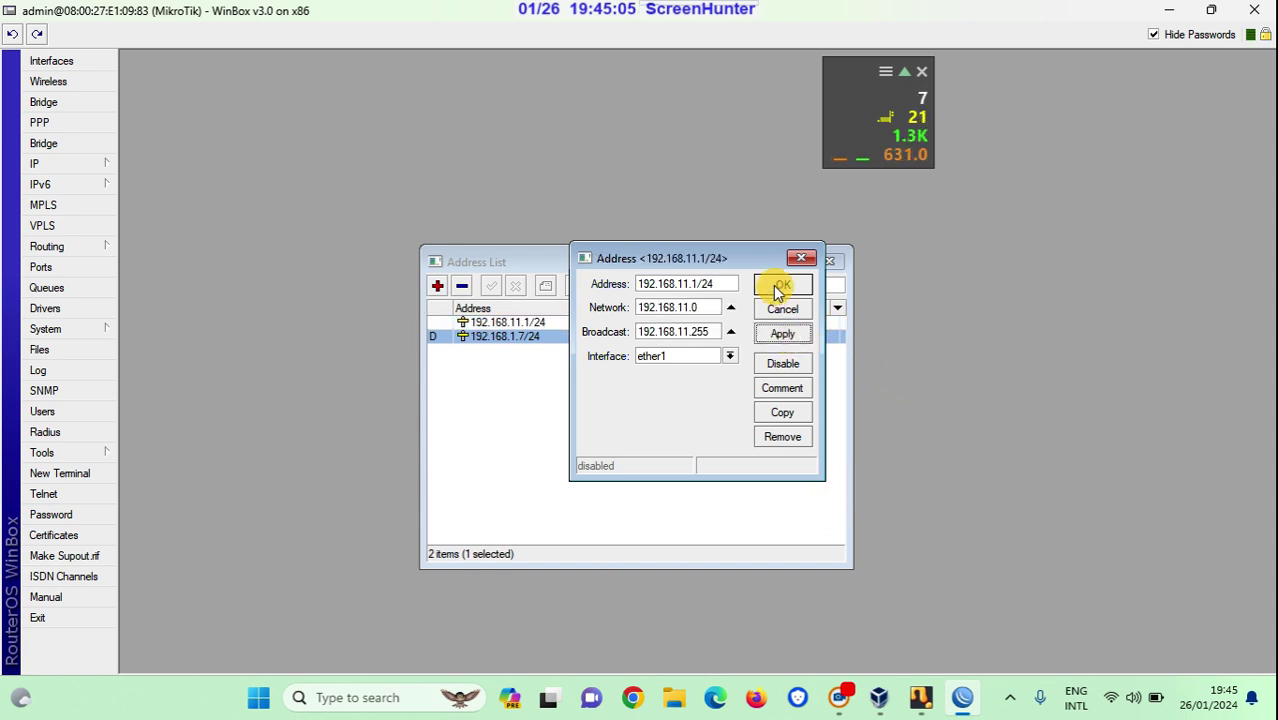
click(730, 356)
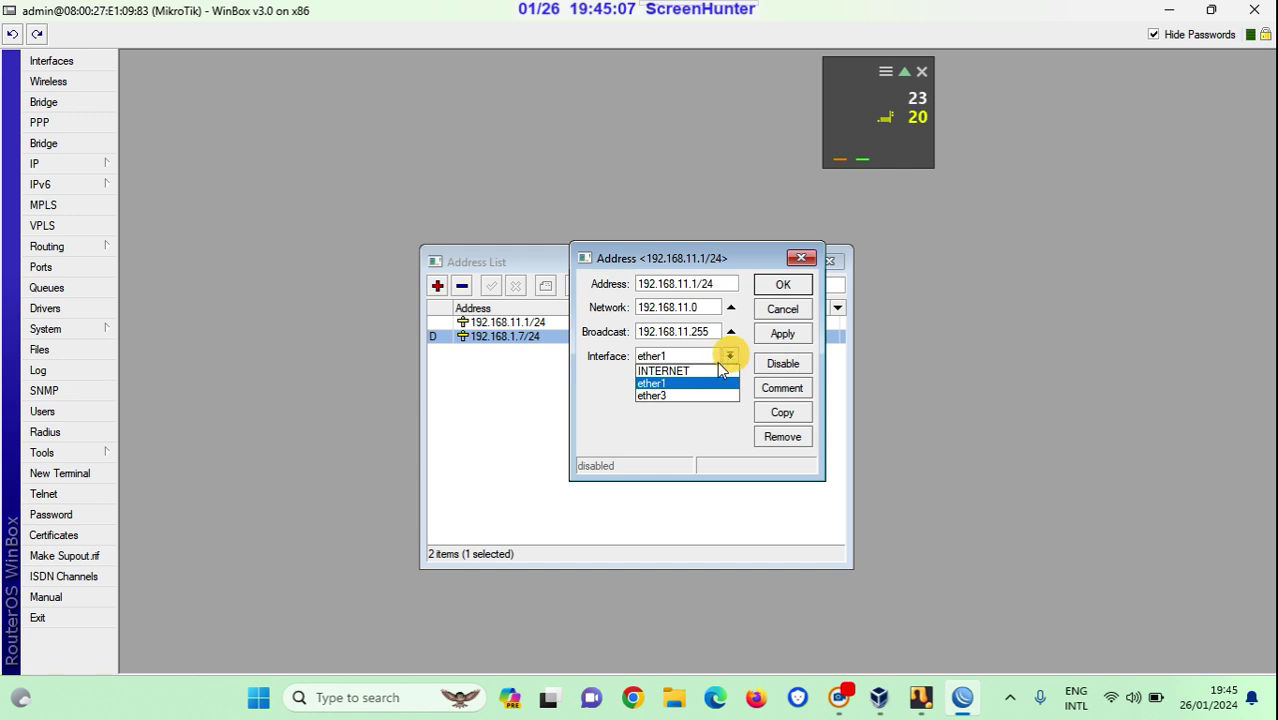
click(702, 384)
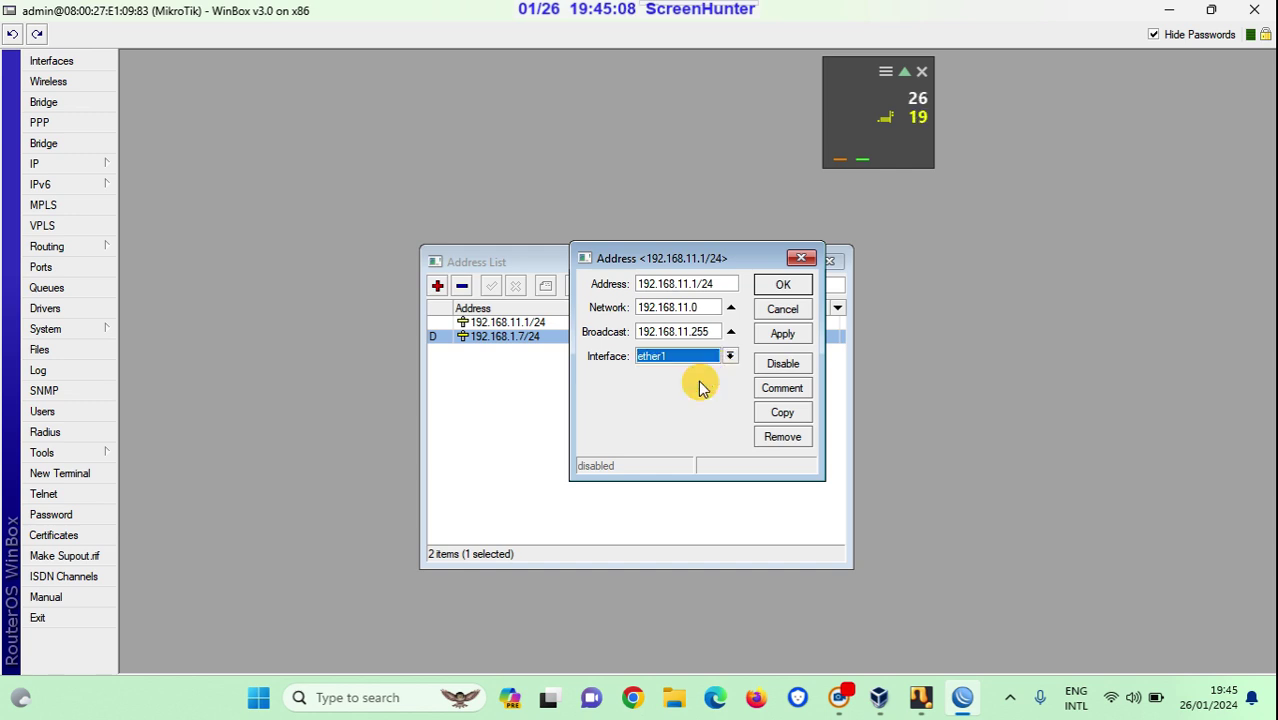
click(795, 336)
click(783, 285)
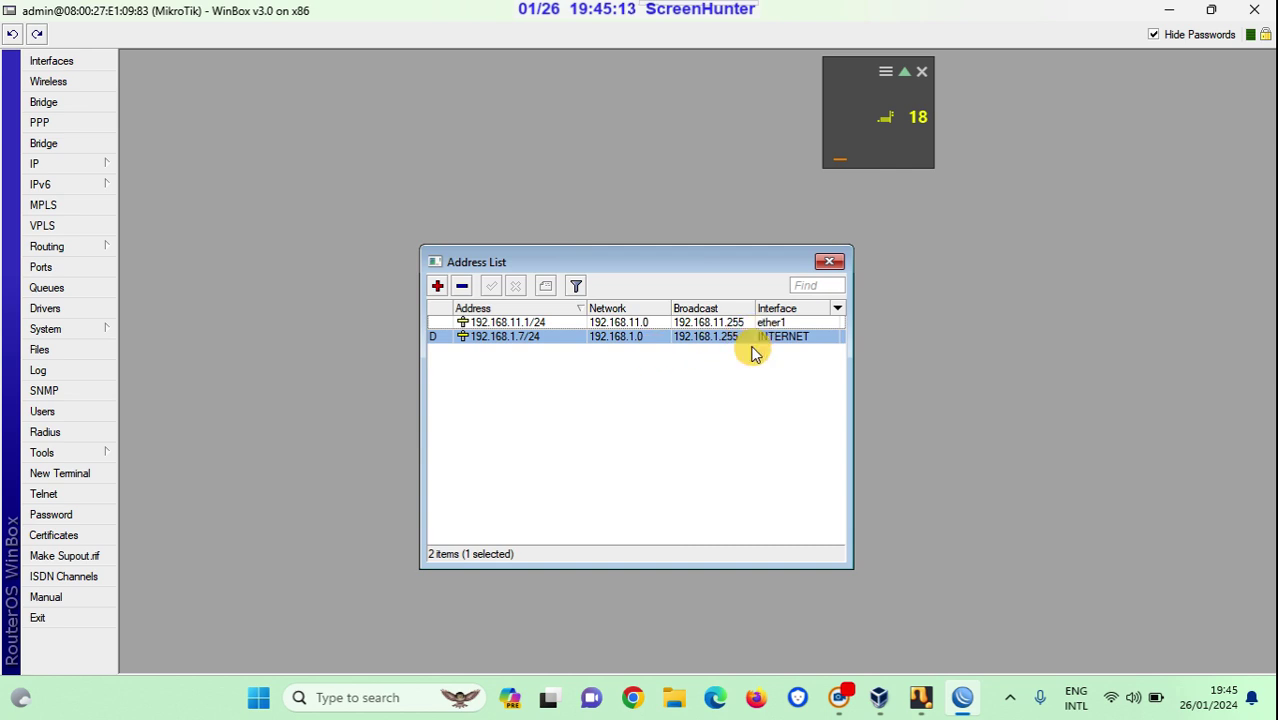
Step: Add the IP address 192.168.10.1/24 on interface ether3 and select its entry in the address list
click(437, 286)
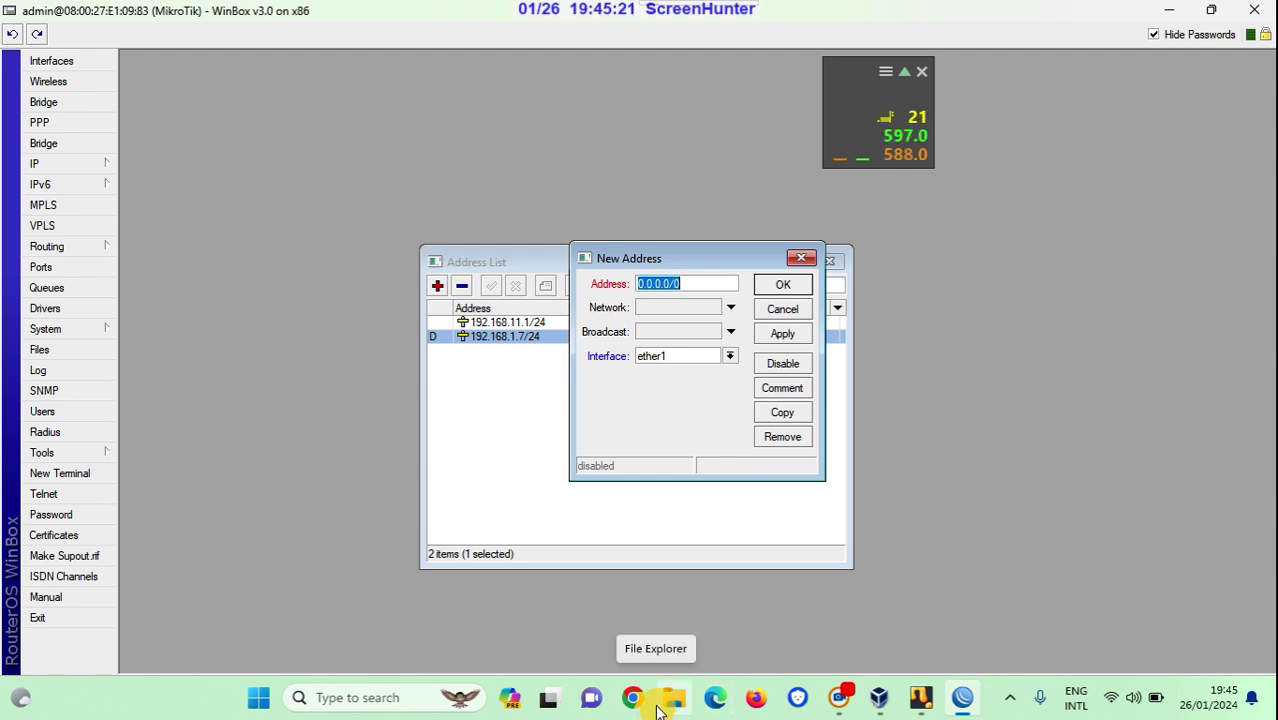
text(192)
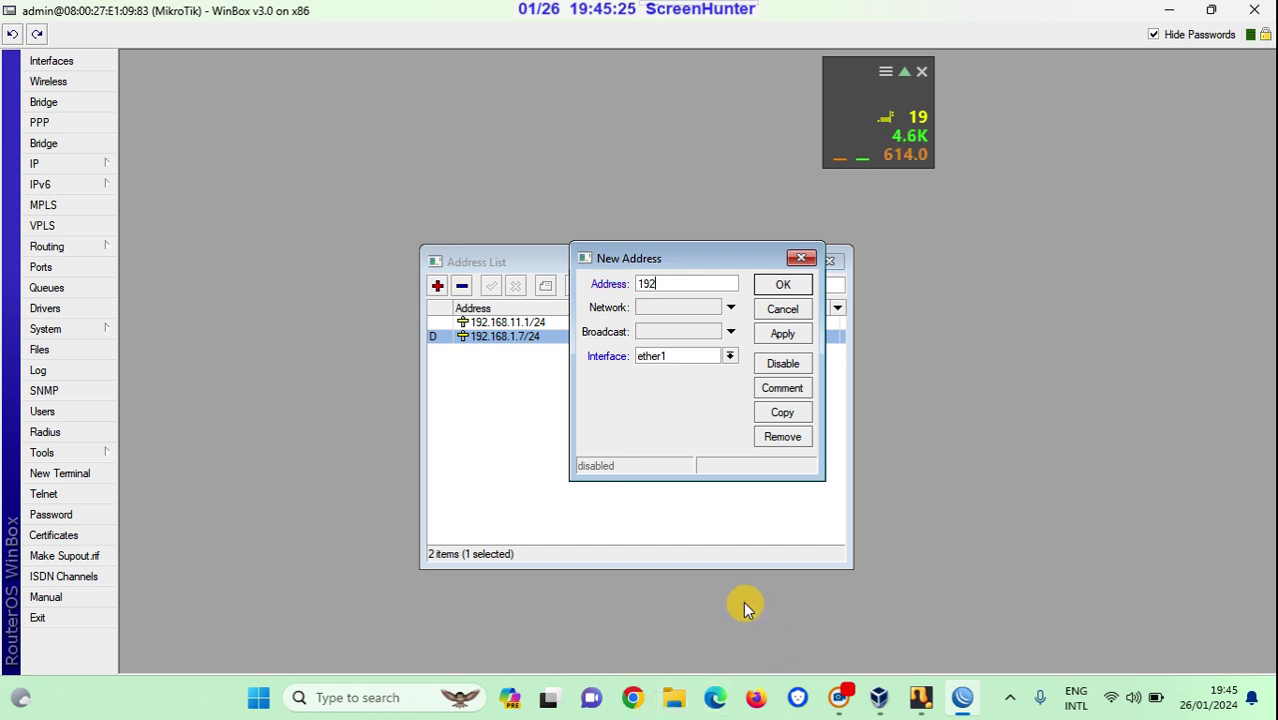
text(.168.10.1/24)
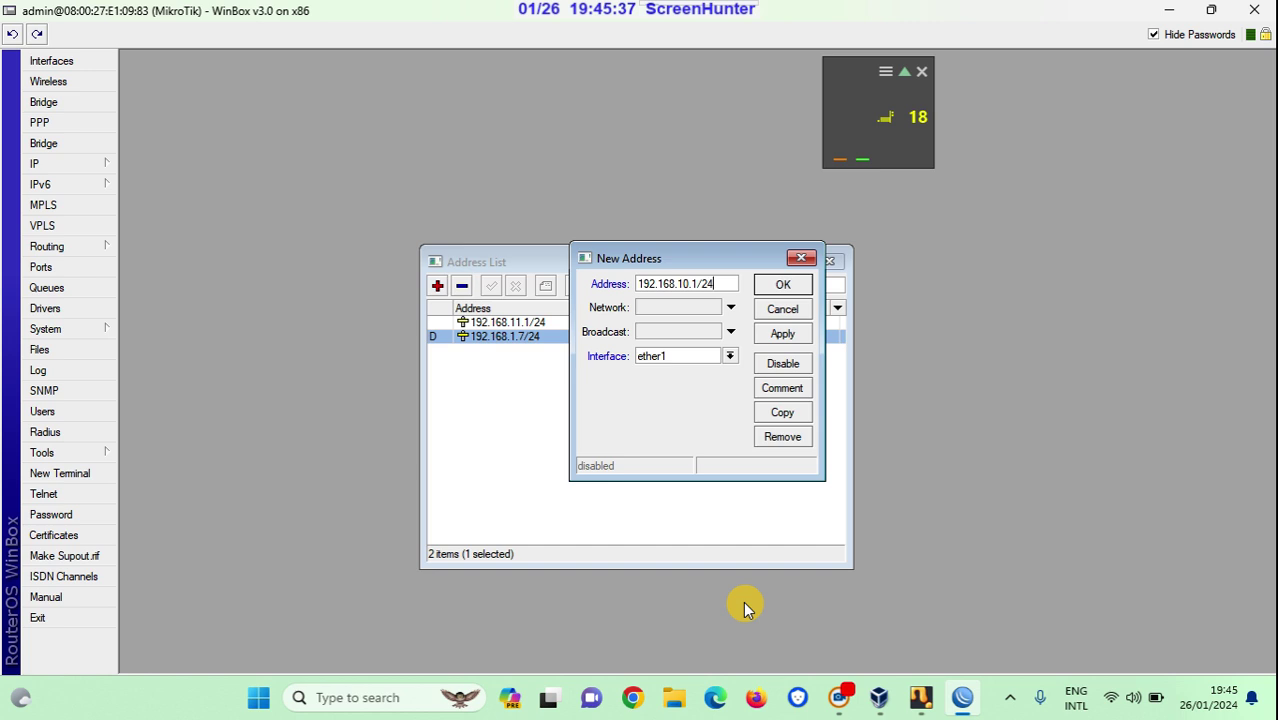
click(730, 356)
click(694, 395)
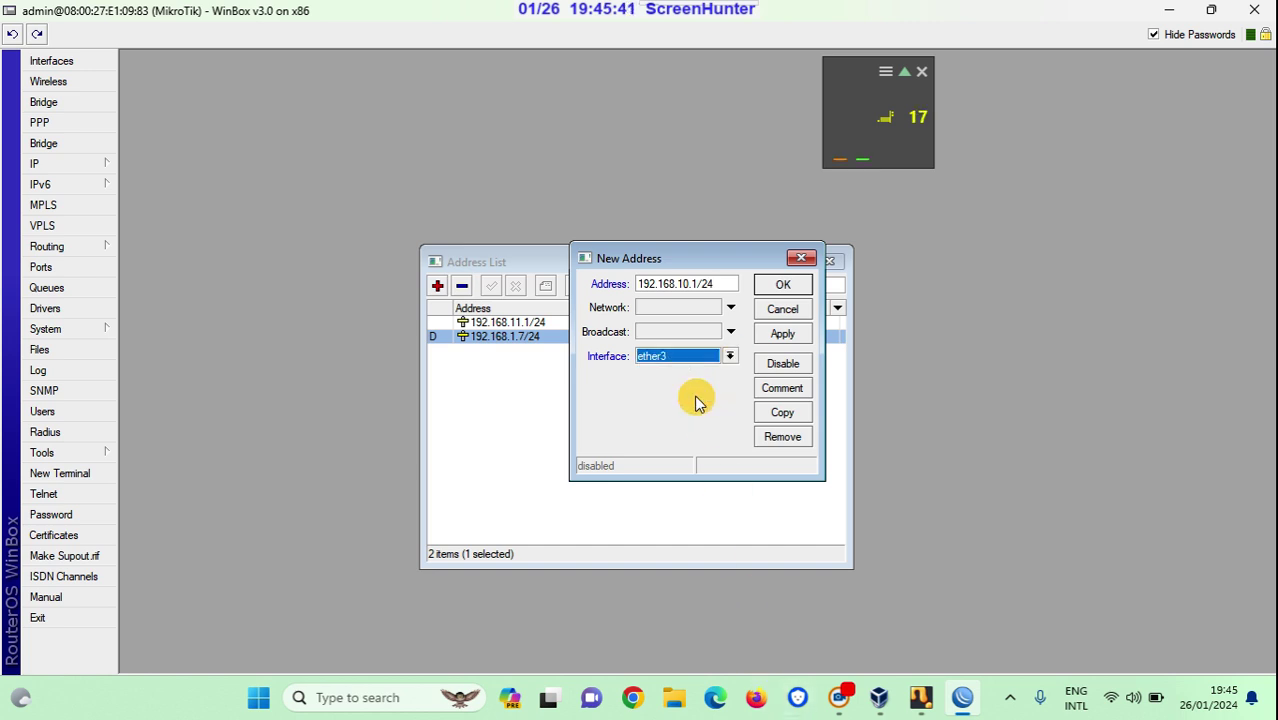
click(806, 333)
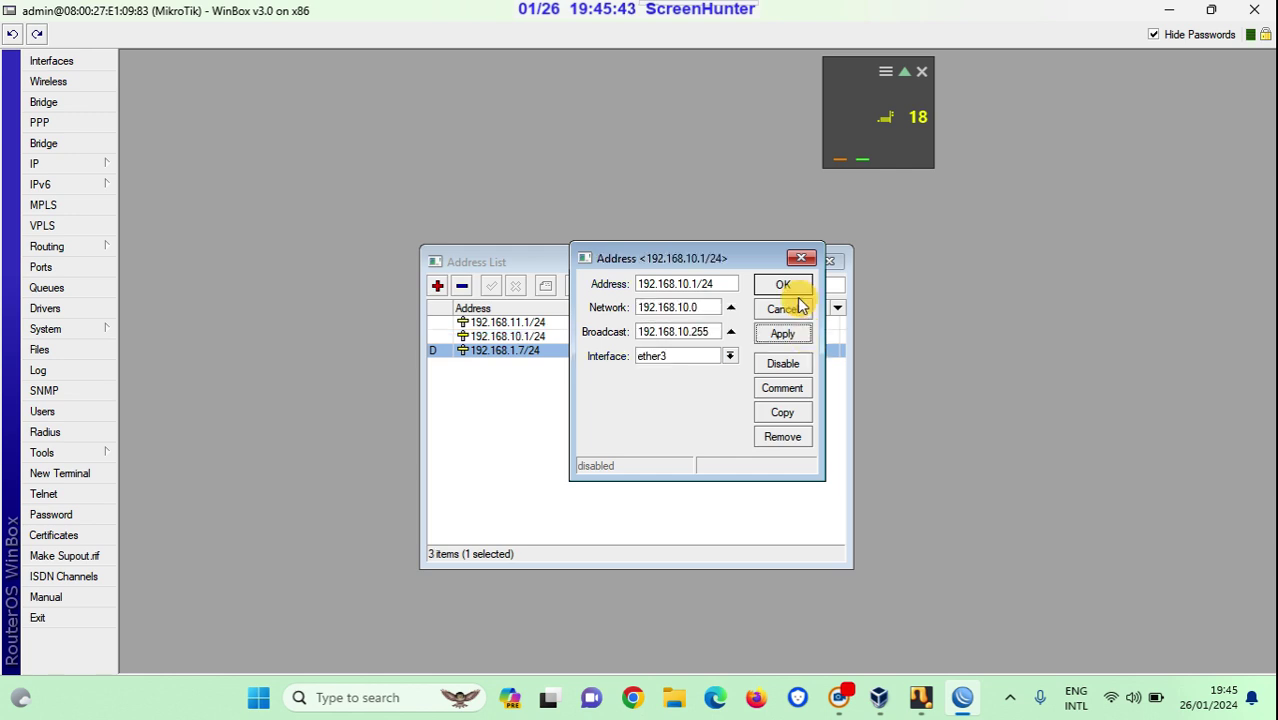
click(784, 285)
click(797, 337)
click(799, 323)
click(799, 336)
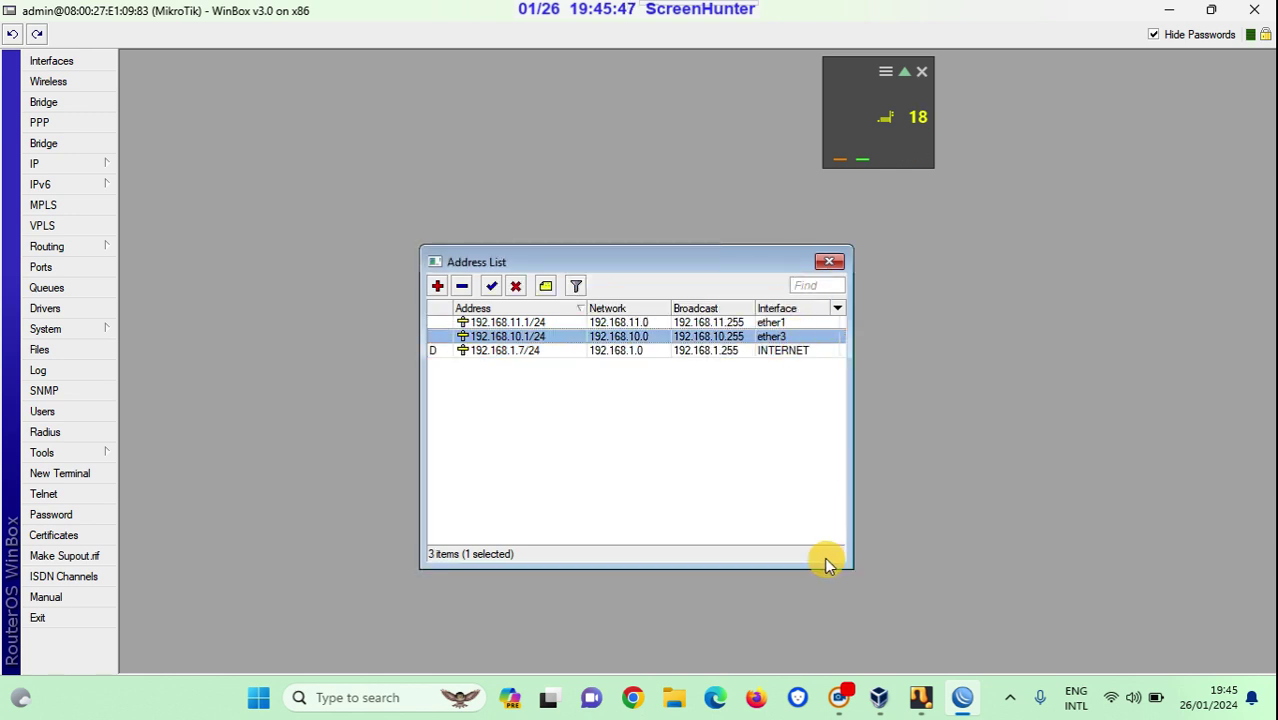
Step: Move the address list window to the lower-right corner of the workspace, keeping it at its restored size
double_click(702, 263)
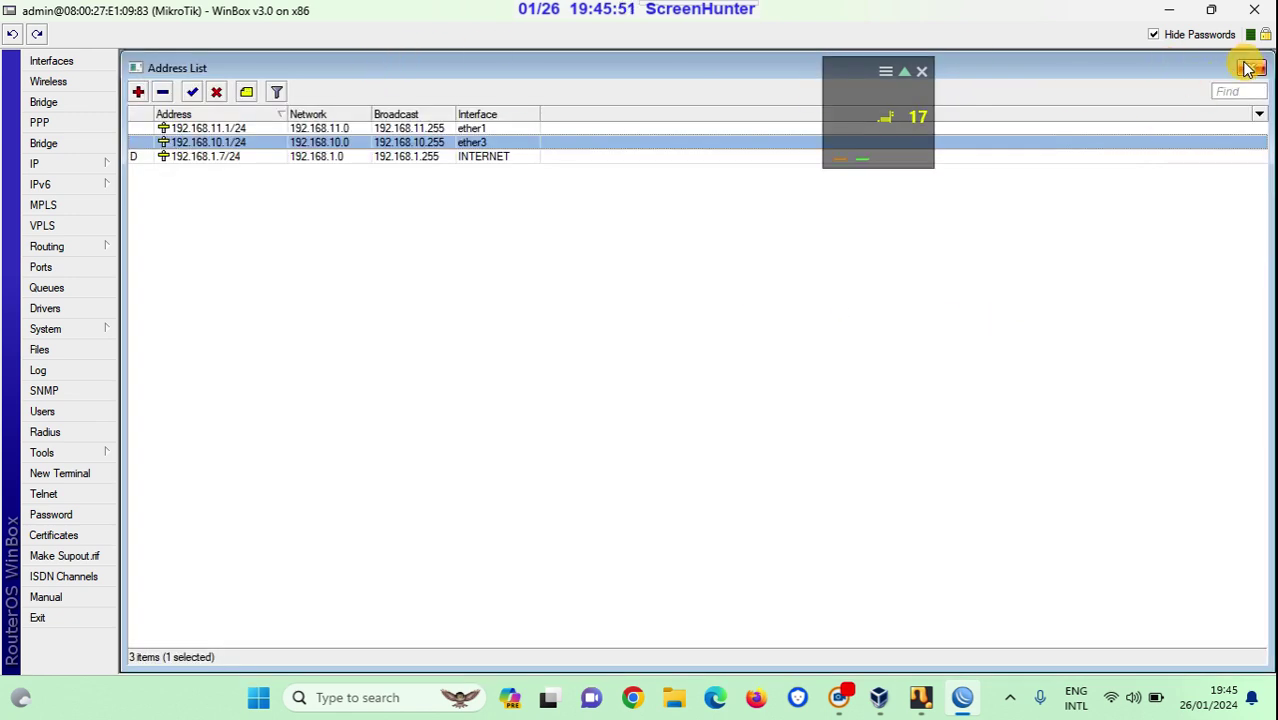
double_click(1020, 62)
drag(714, 87, 1120, 290)
drag(1140, 298, 1141, 359)
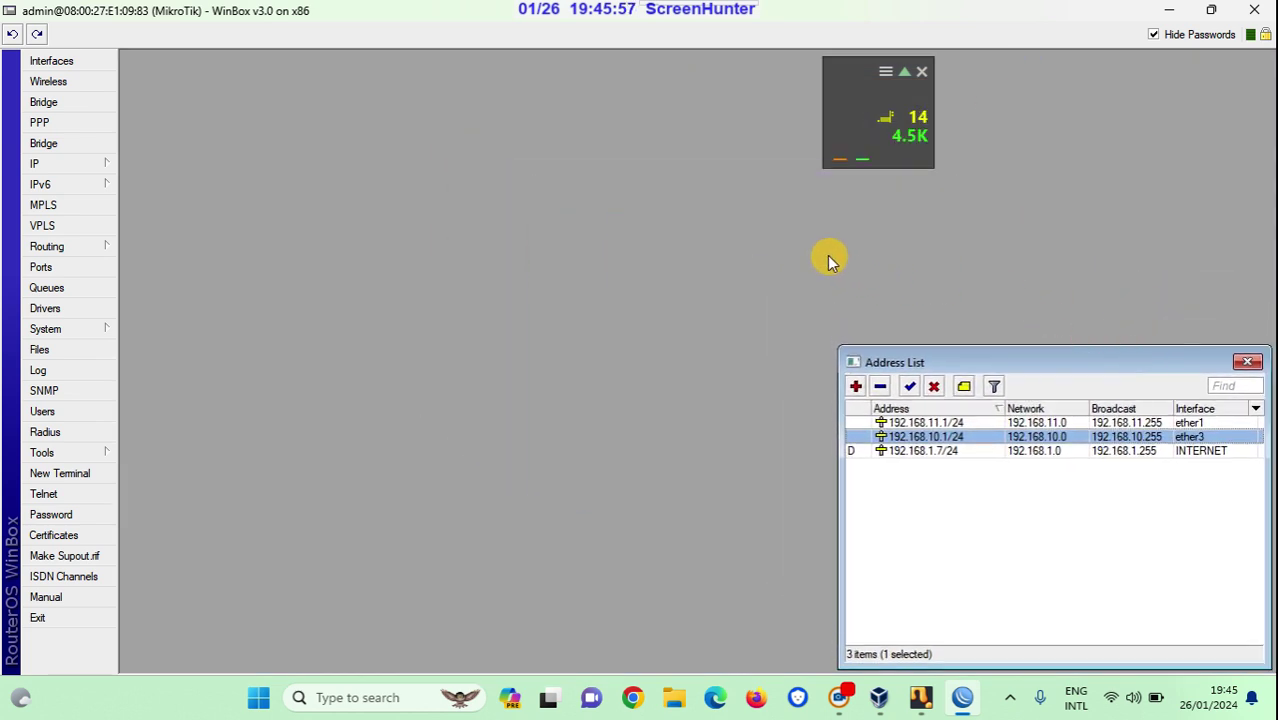
Step: Open the router's IP firewall and display its NAT rules
click(108, 165)
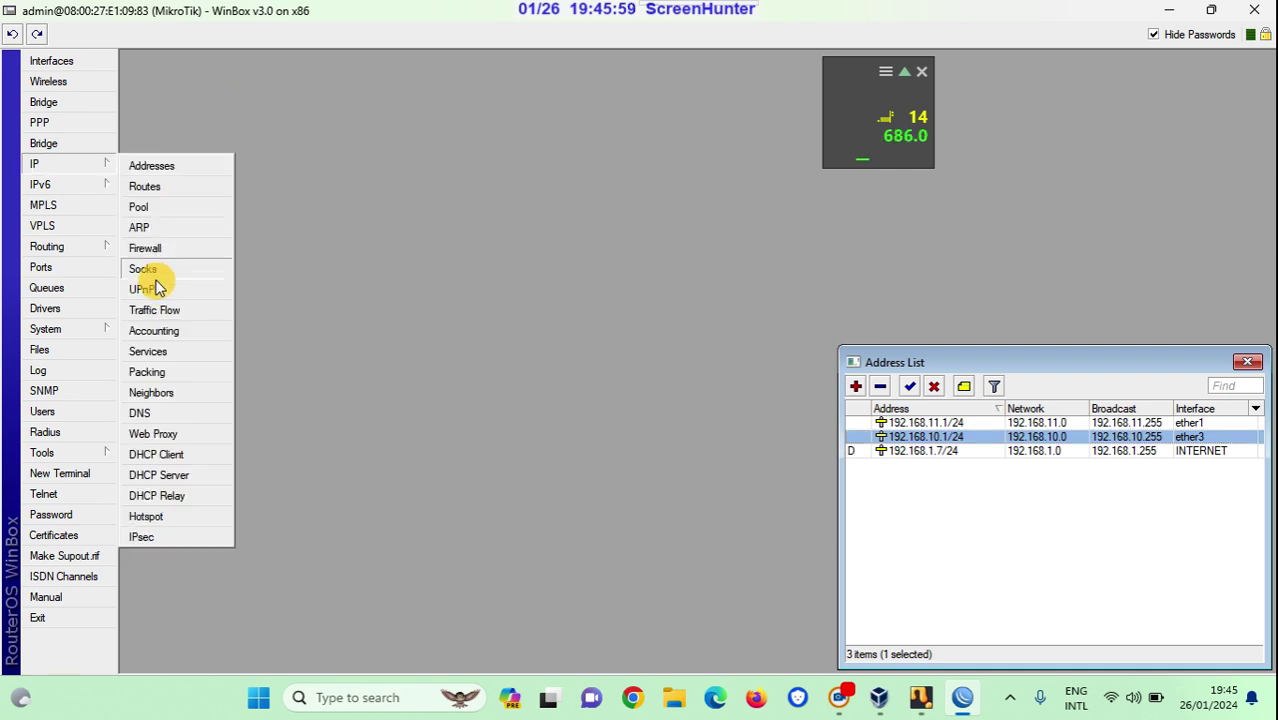
click(158, 247)
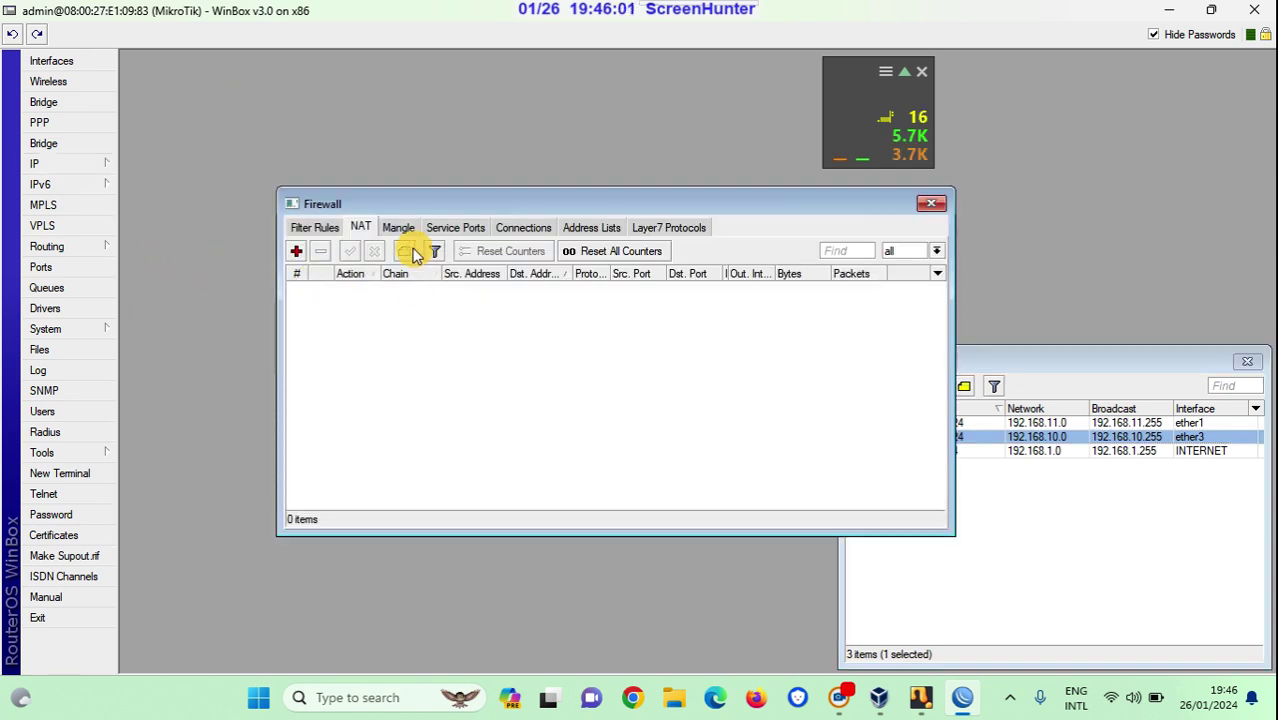
click(318, 227)
click(361, 232)
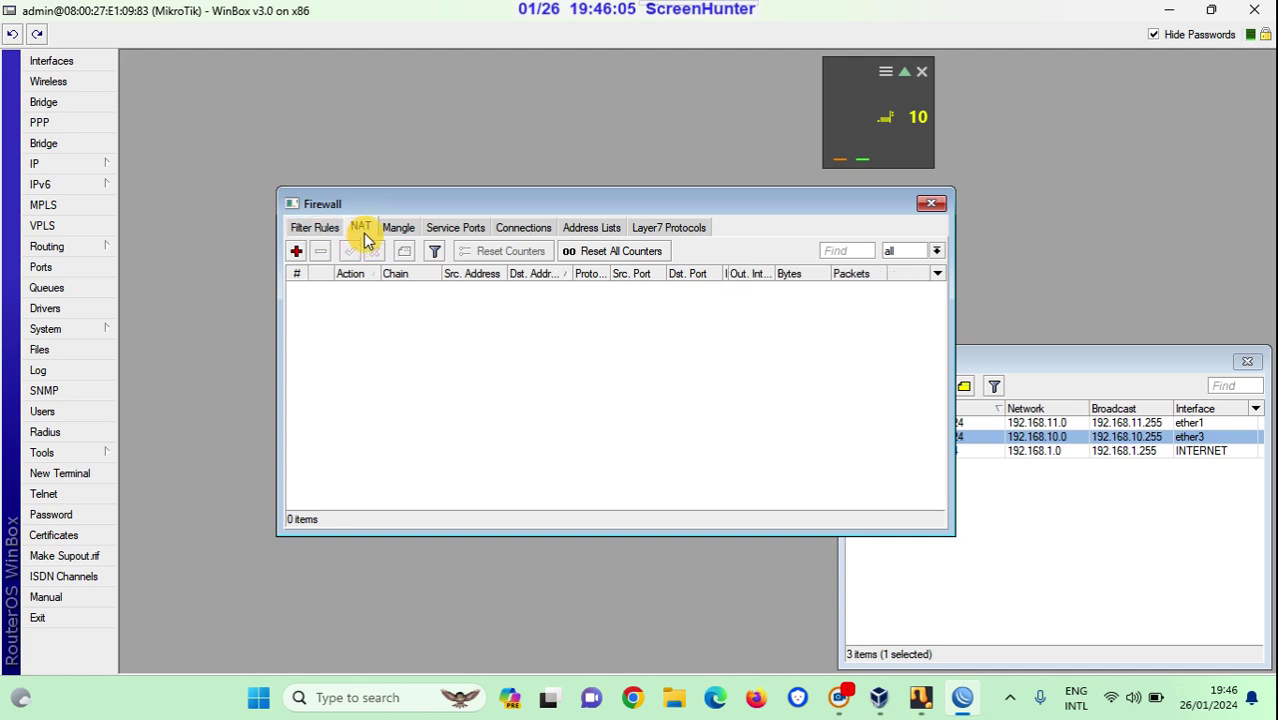
click(98, 163)
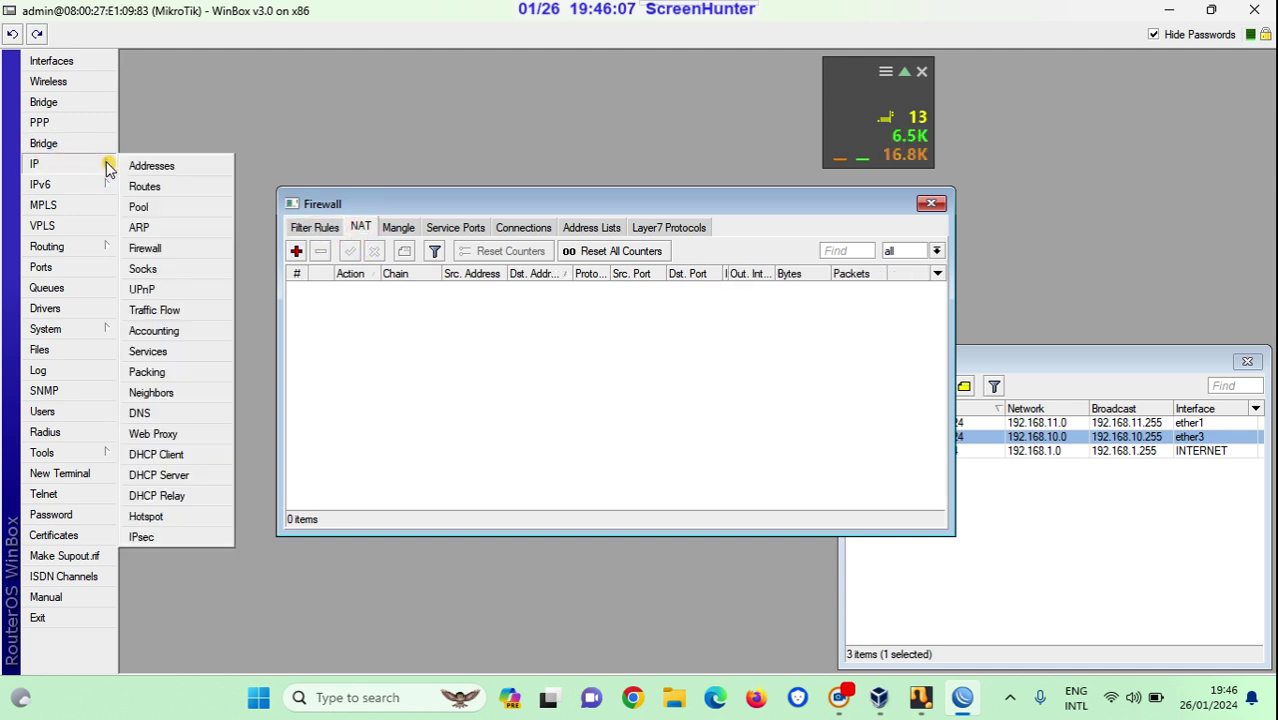
click(363, 229)
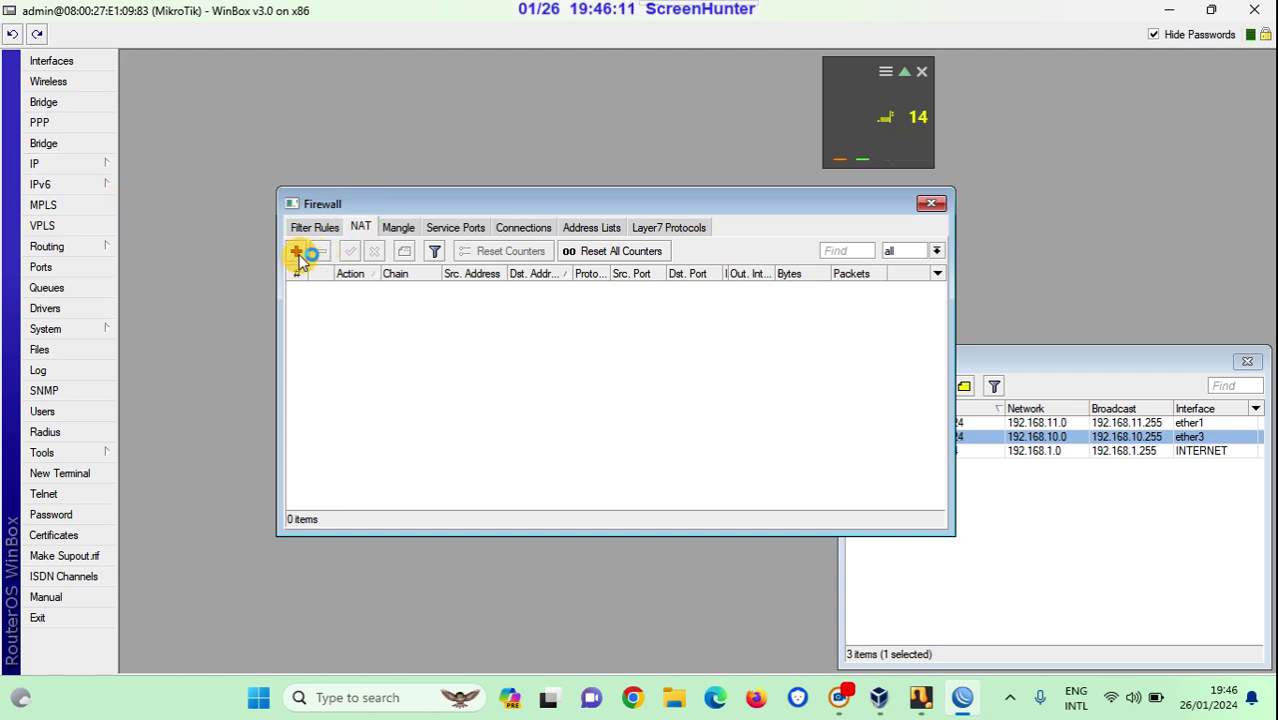
Step: Create a new NAT rule with chain srcnat and out interface INTERNET
click(296, 252)
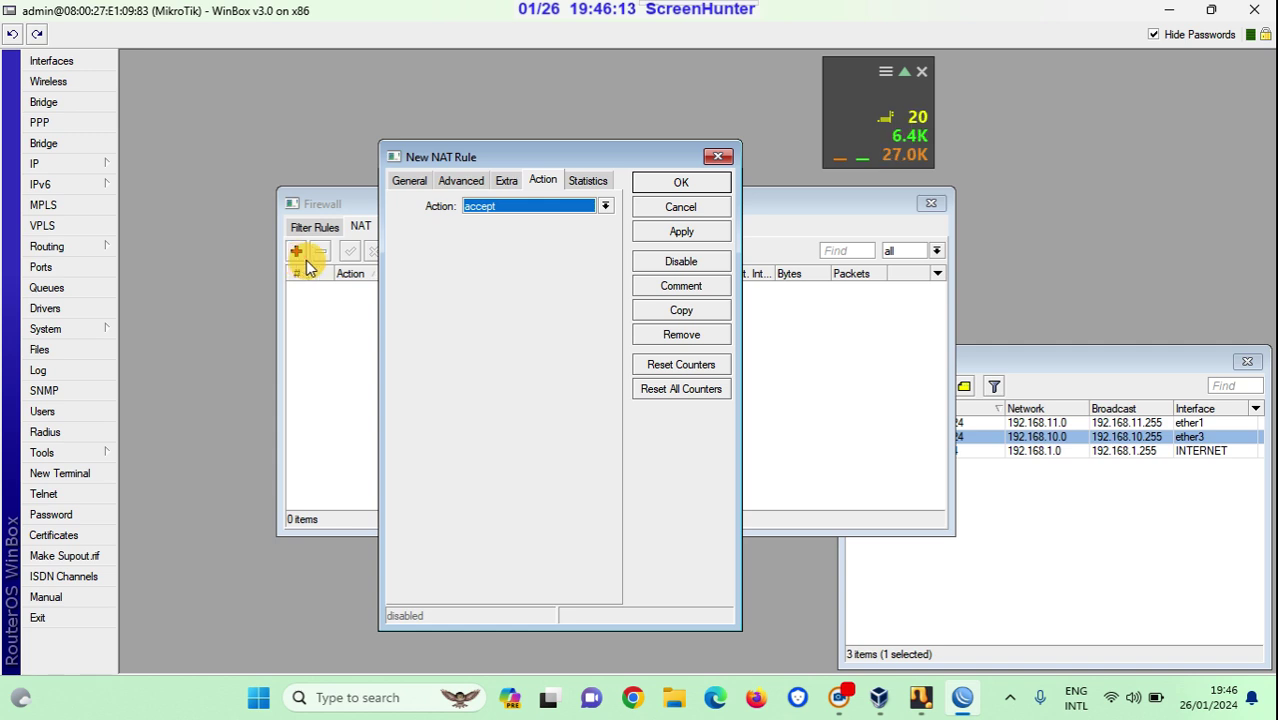
click(411, 182)
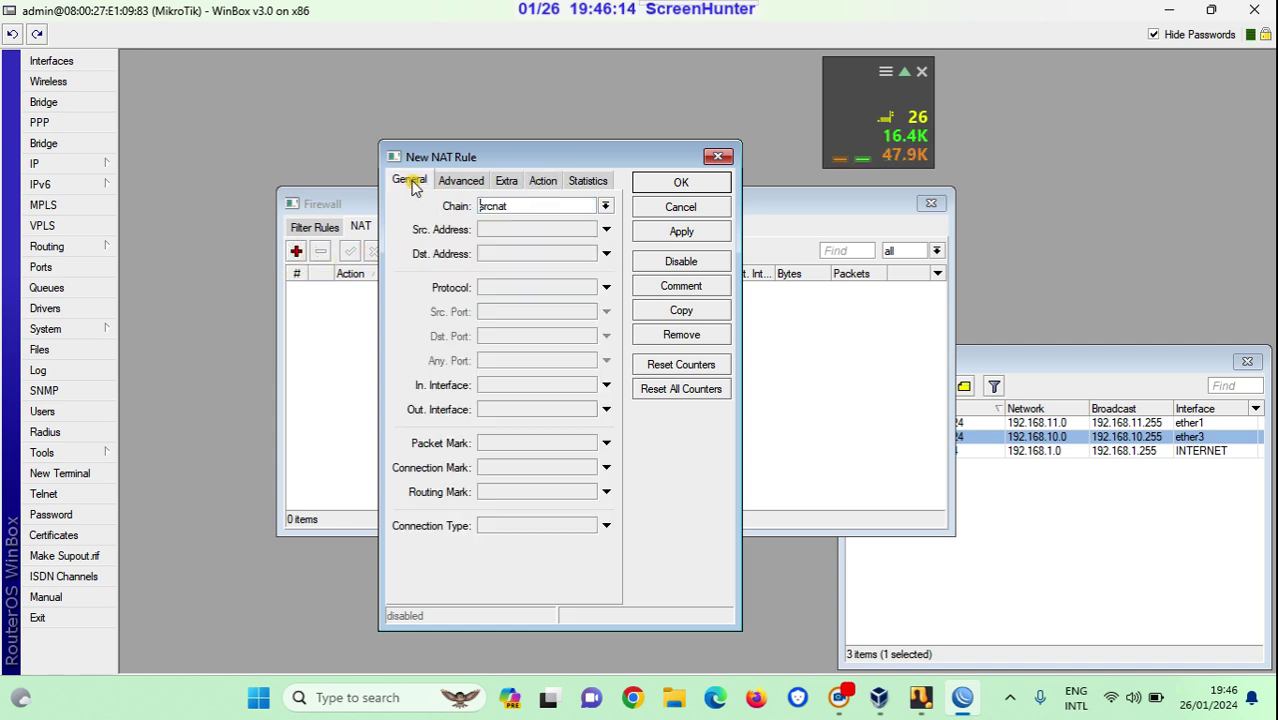
click(543, 182)
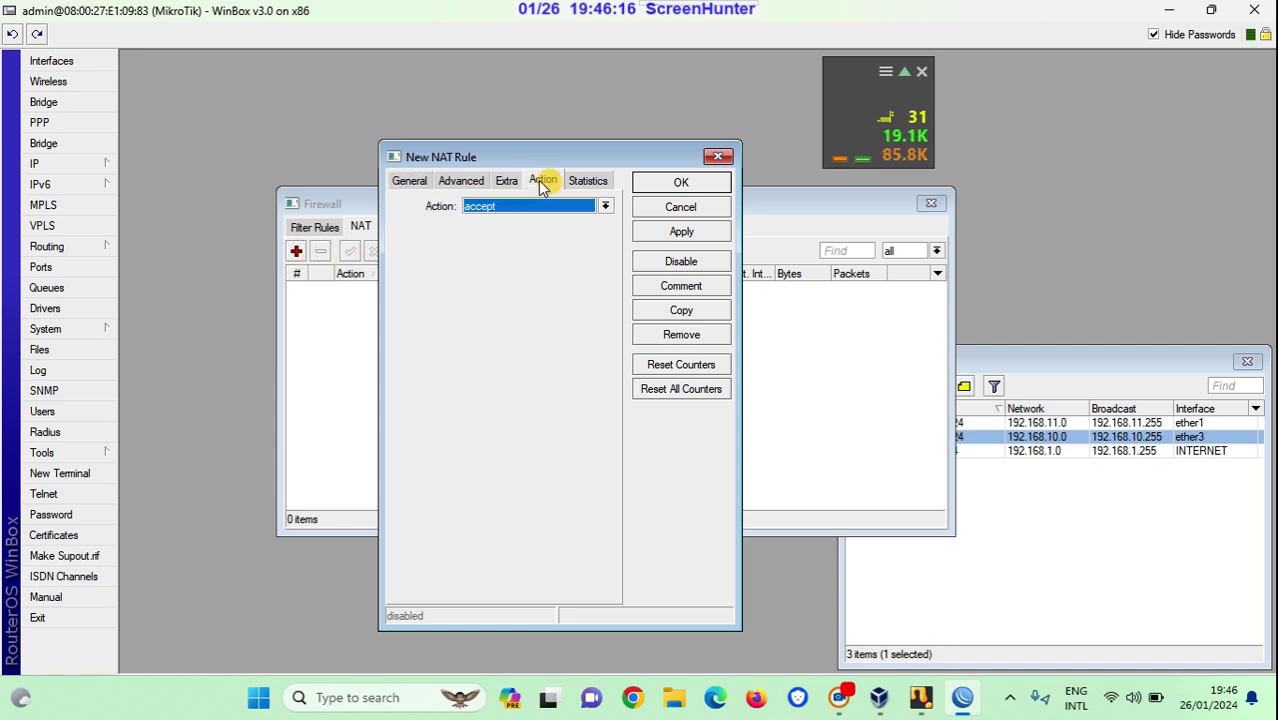
click(409, 181)
click(605, 206)
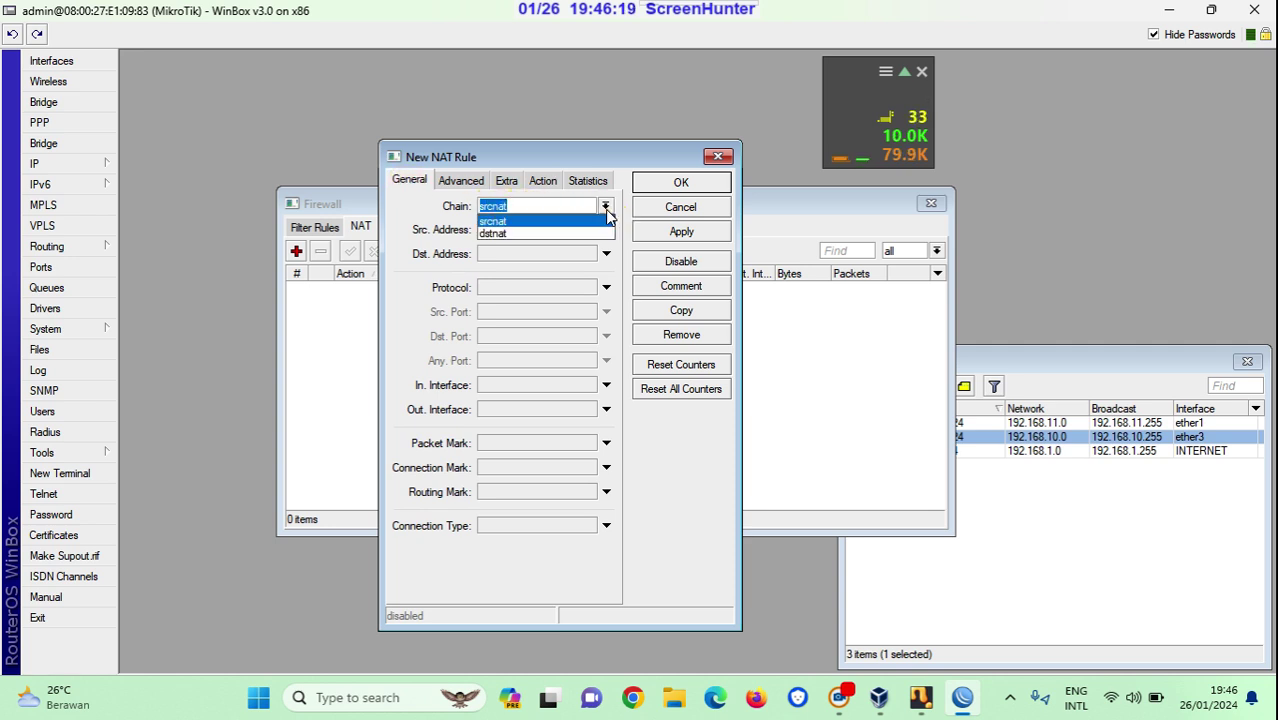
click(534, 221)
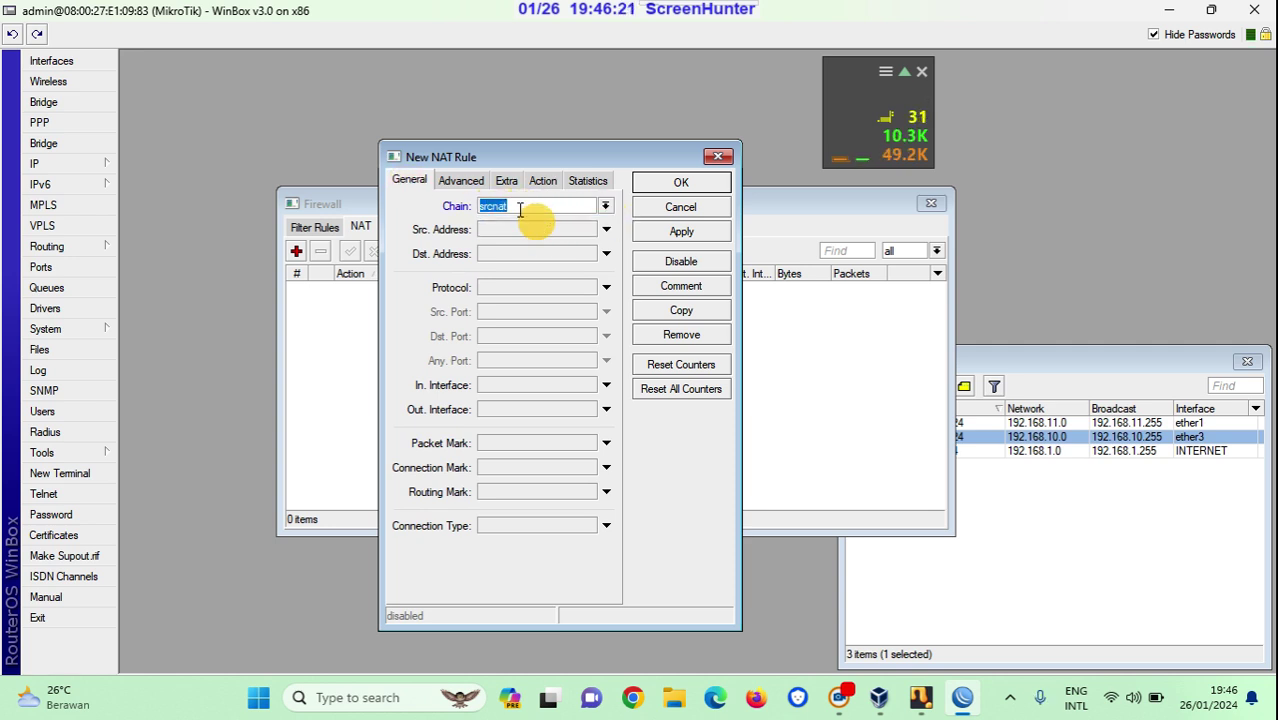
click(533, 205)
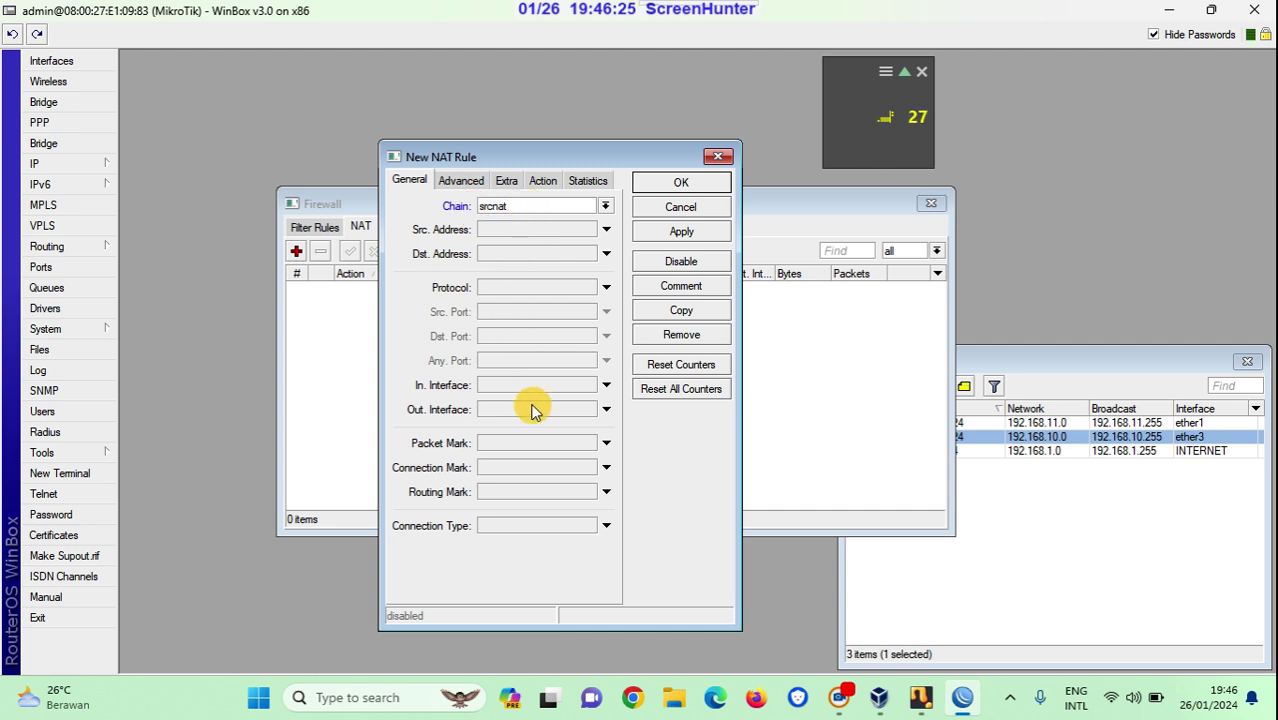
click(606, 409)
click(589, 410)
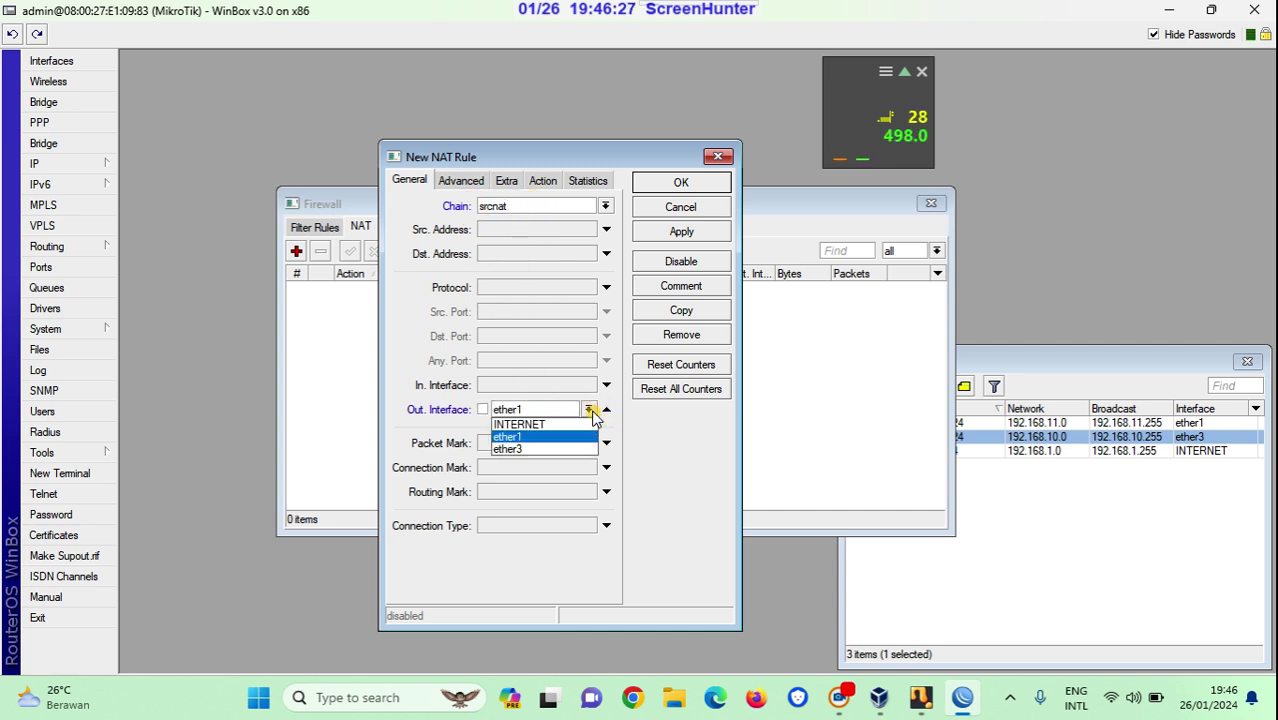
click(572, 424)
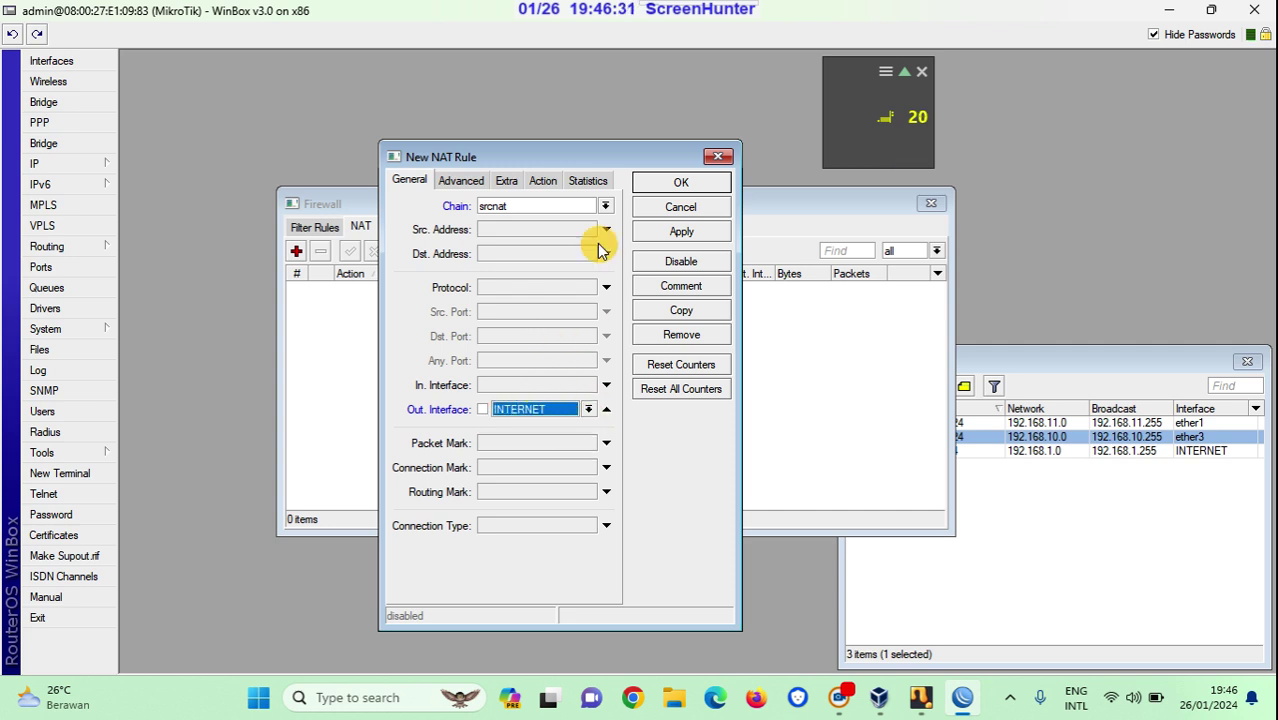
Step: Set the NAT rule's action to masquerade and save it, then place the firewall window beside the address list
click(547, 182)
click(603, 207)
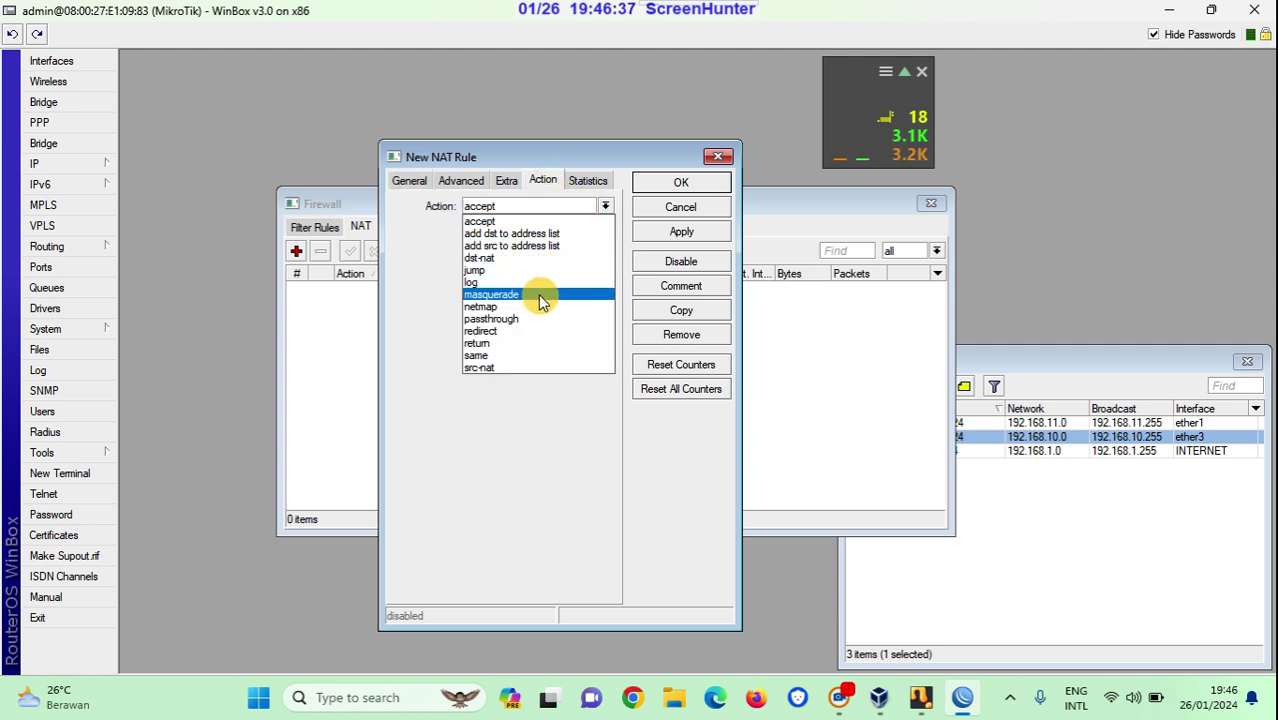
click(538, 294)
click(604, 207)
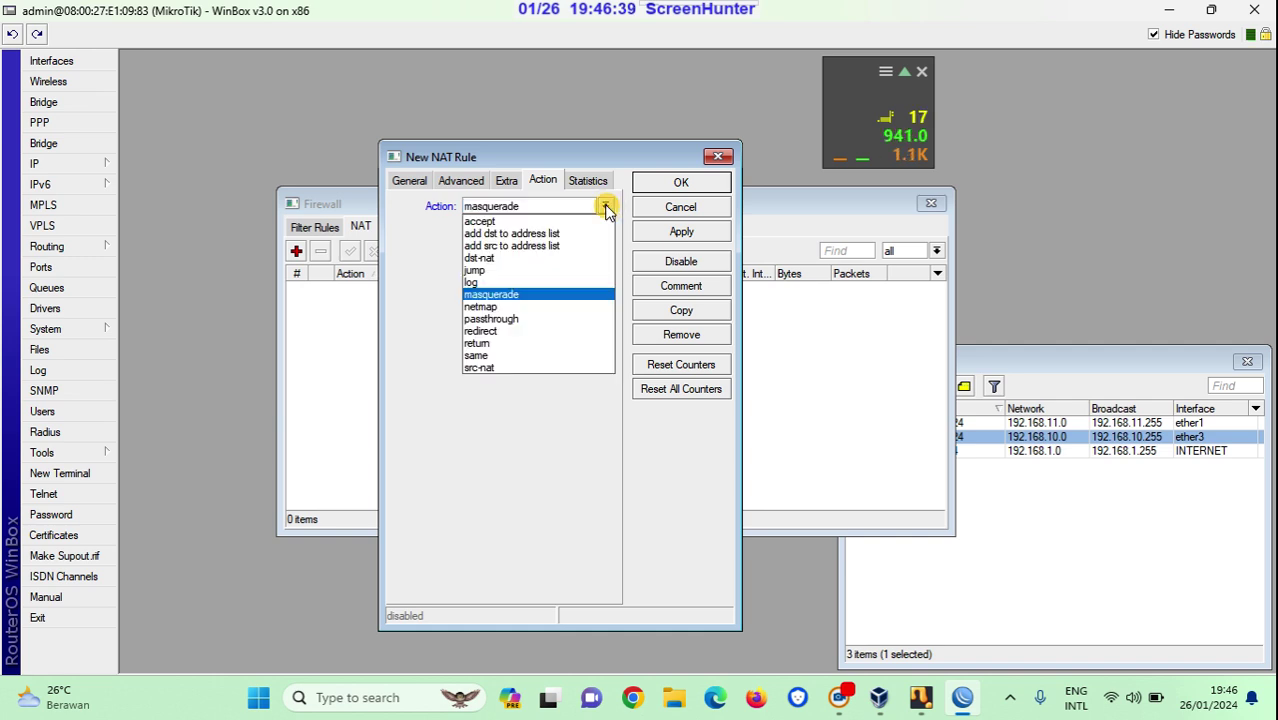
click(569, 296)
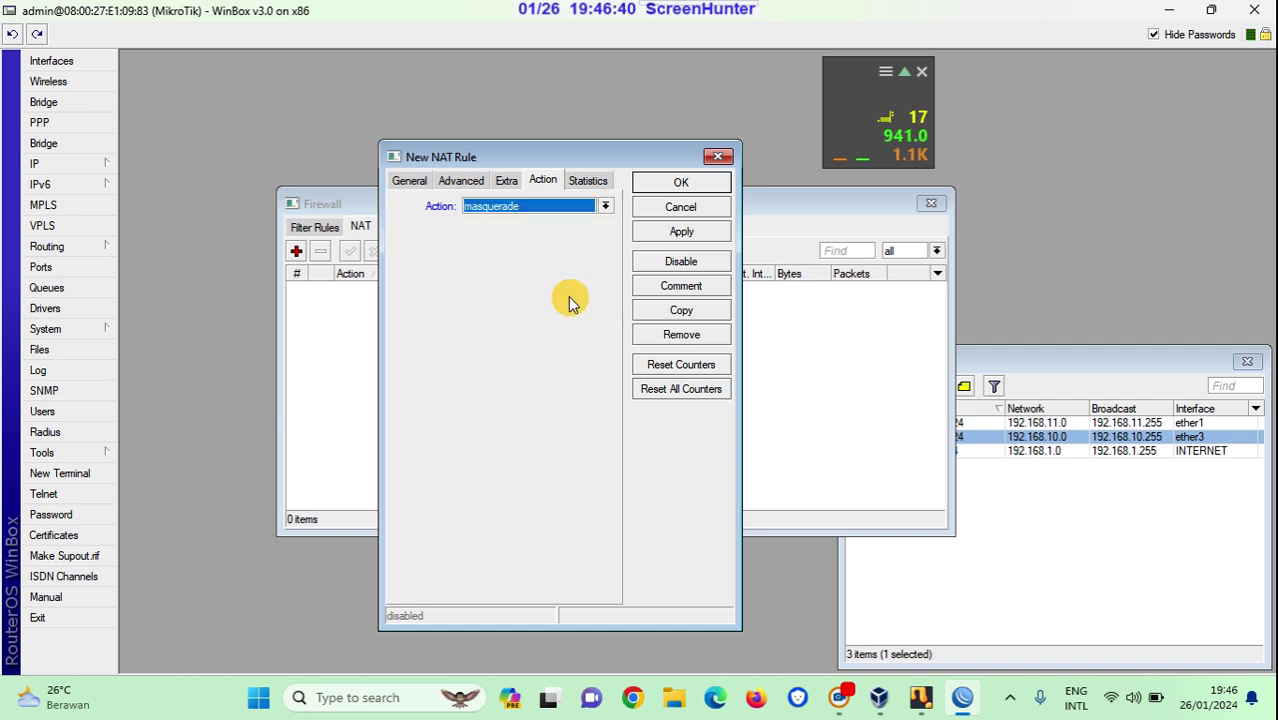
click(605, 206)
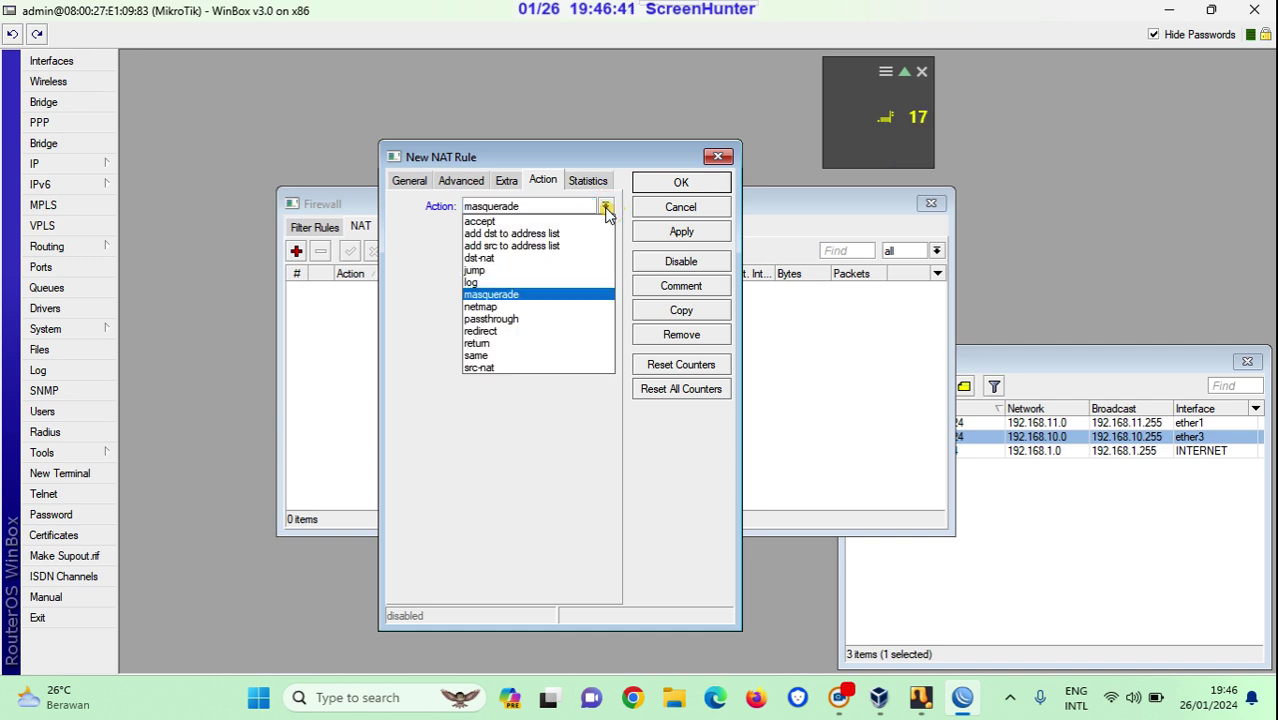
click(567, 298)
click(552, 205)
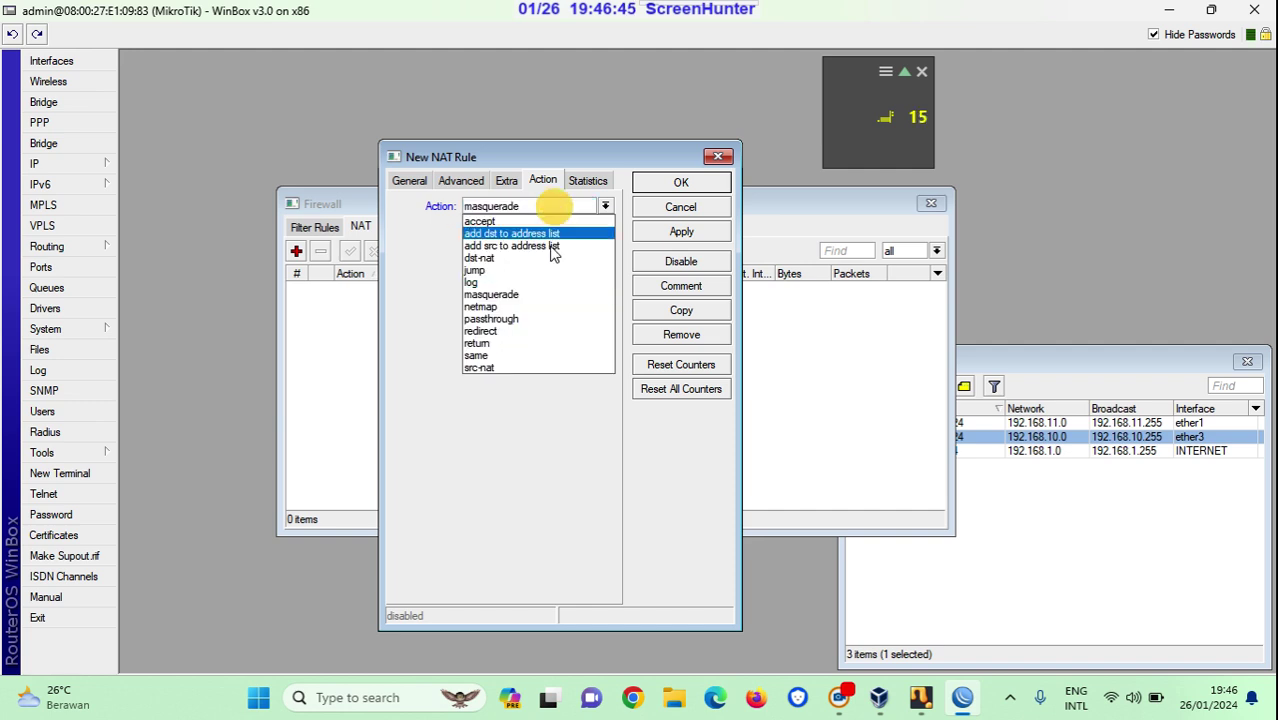
click(549, 294)
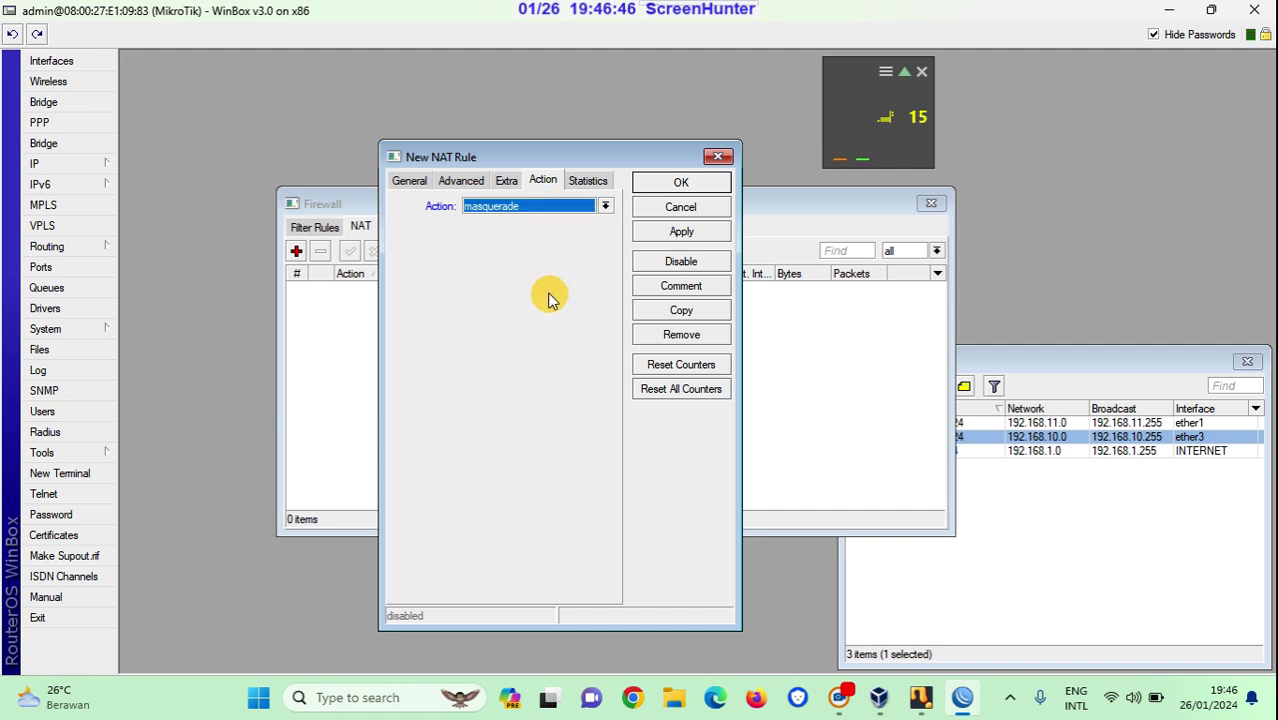
click(670, 232)
click(680, 182)
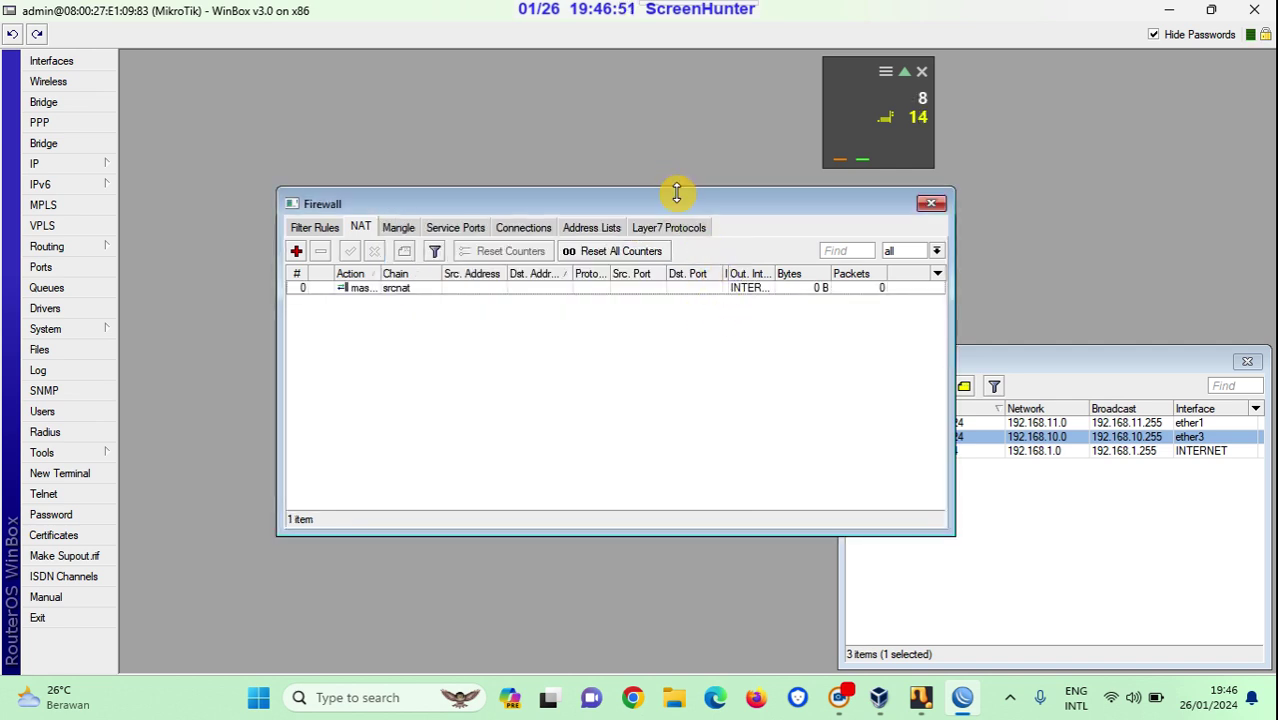
drag(668, 211, 558, 363)
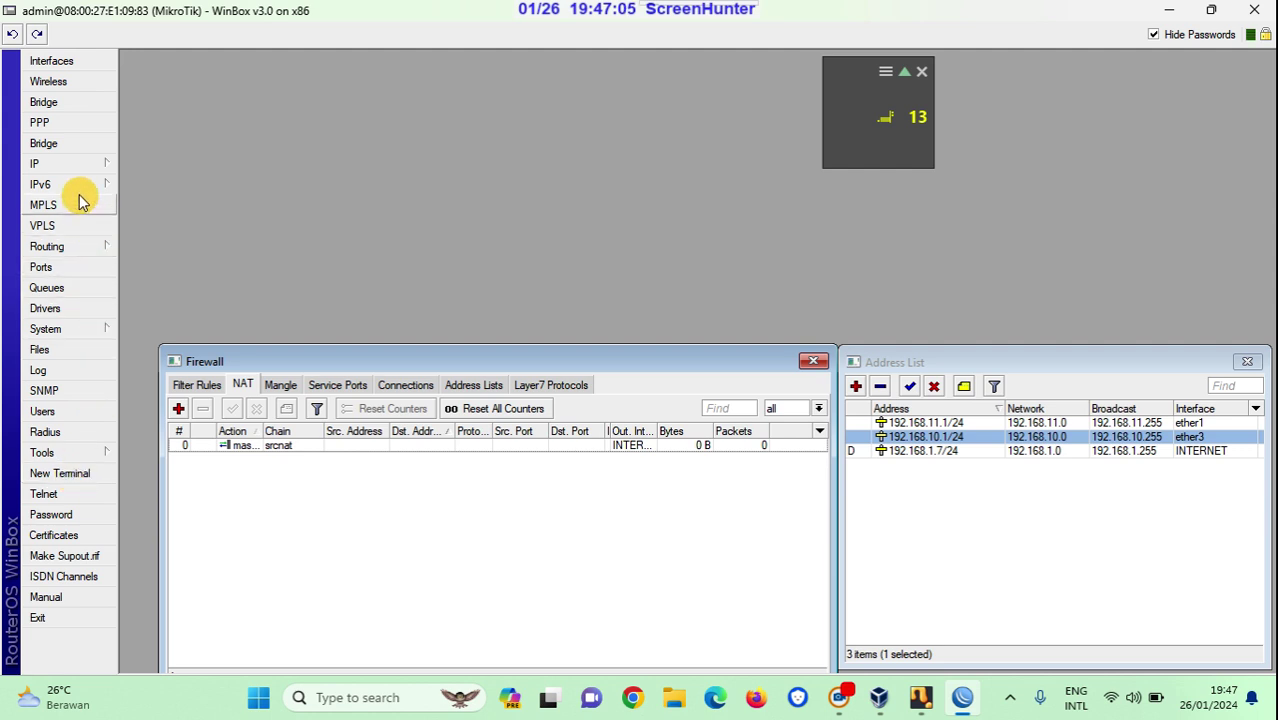
Step: Open a router terminal, continue past the software key notice, and test connectivity by pinging 8.8.8.8 for a few replies
click(53, 474)
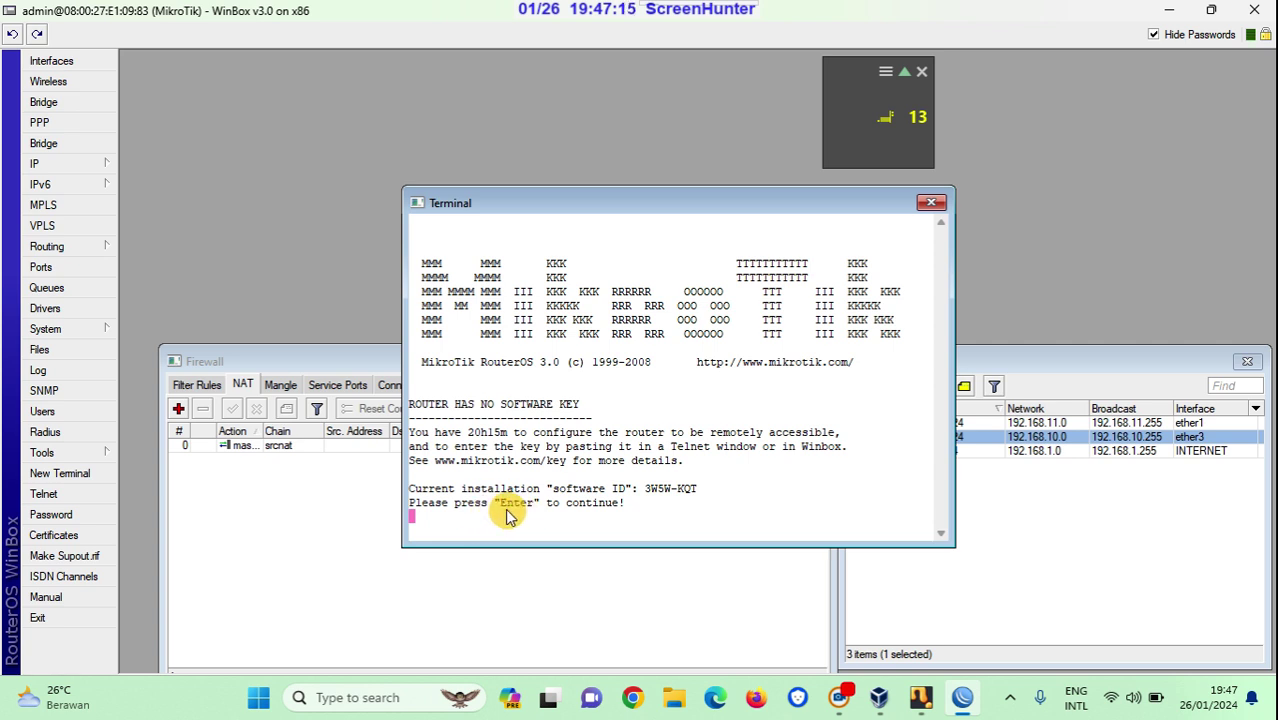
key(Return)
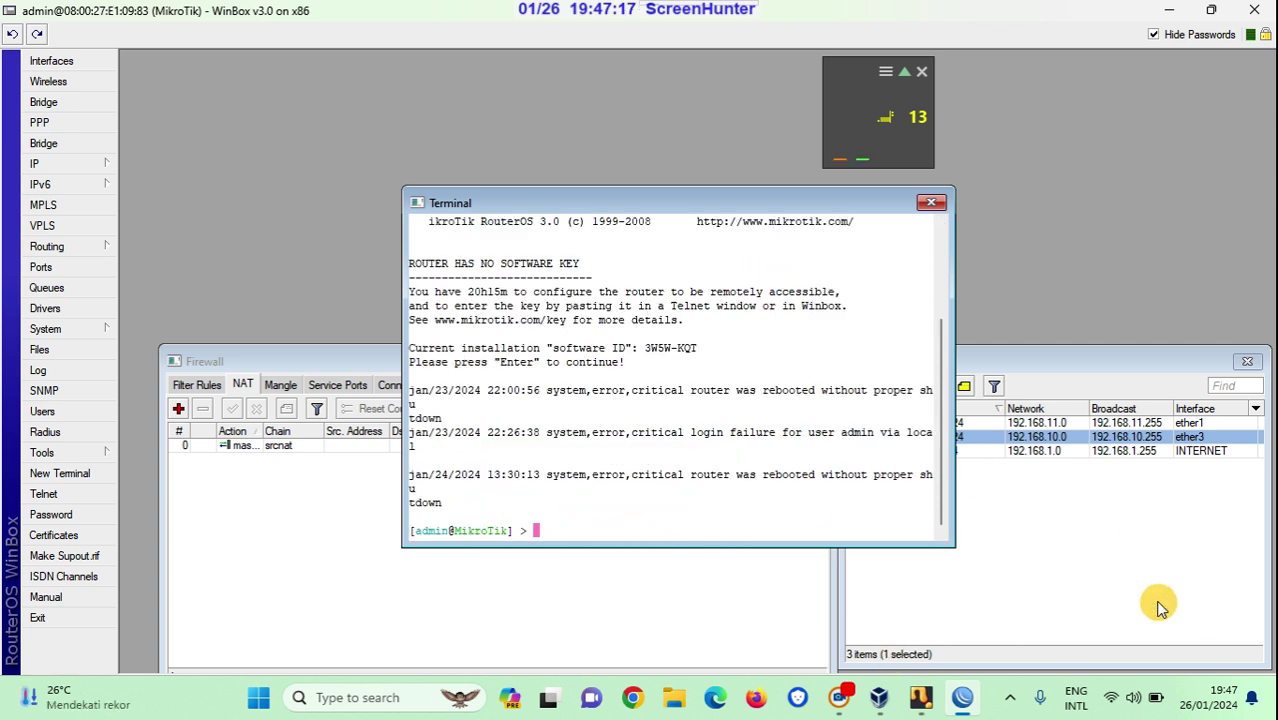
text(ping 192.168.)
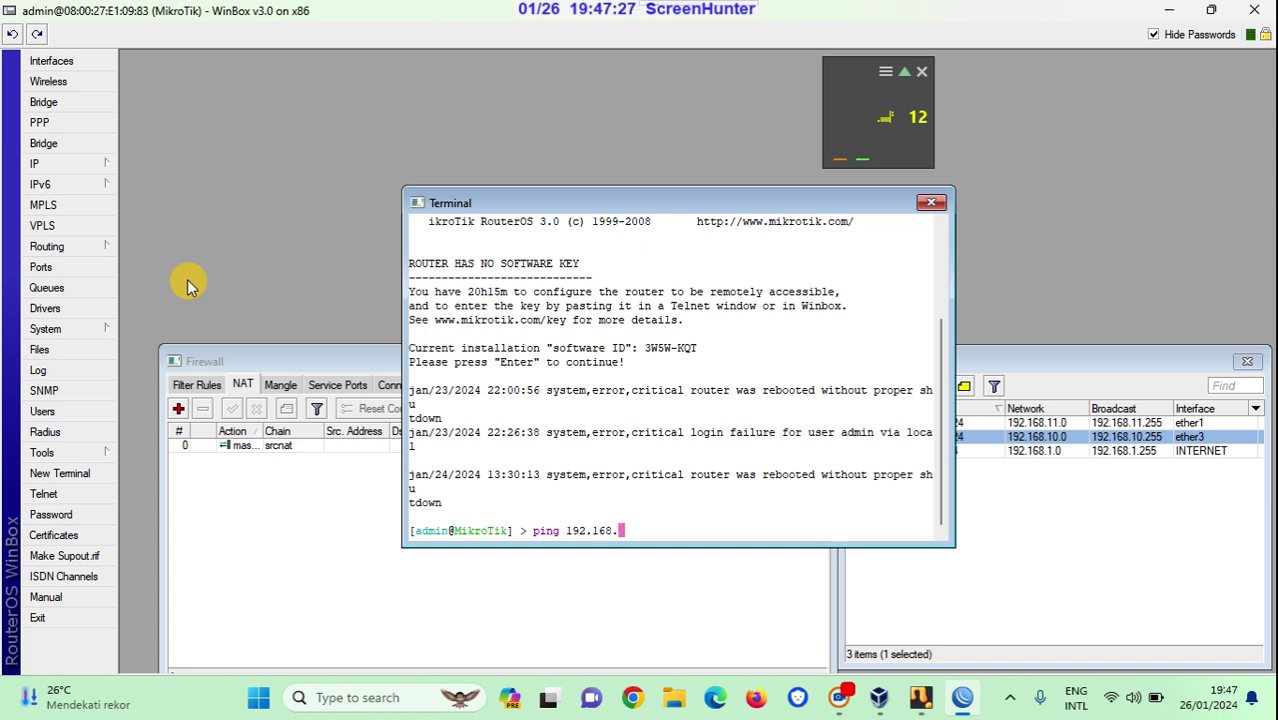
key(BackSpace)
key(BackSpace)
text(n)
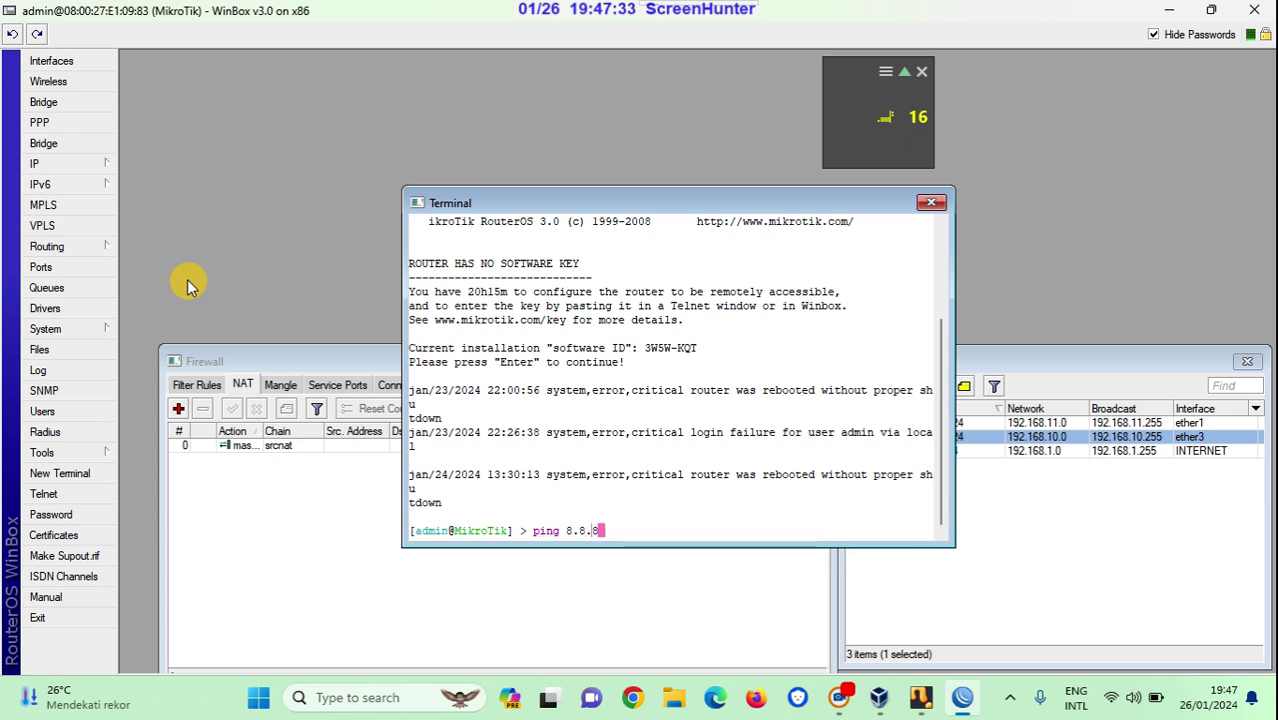
key(Return)
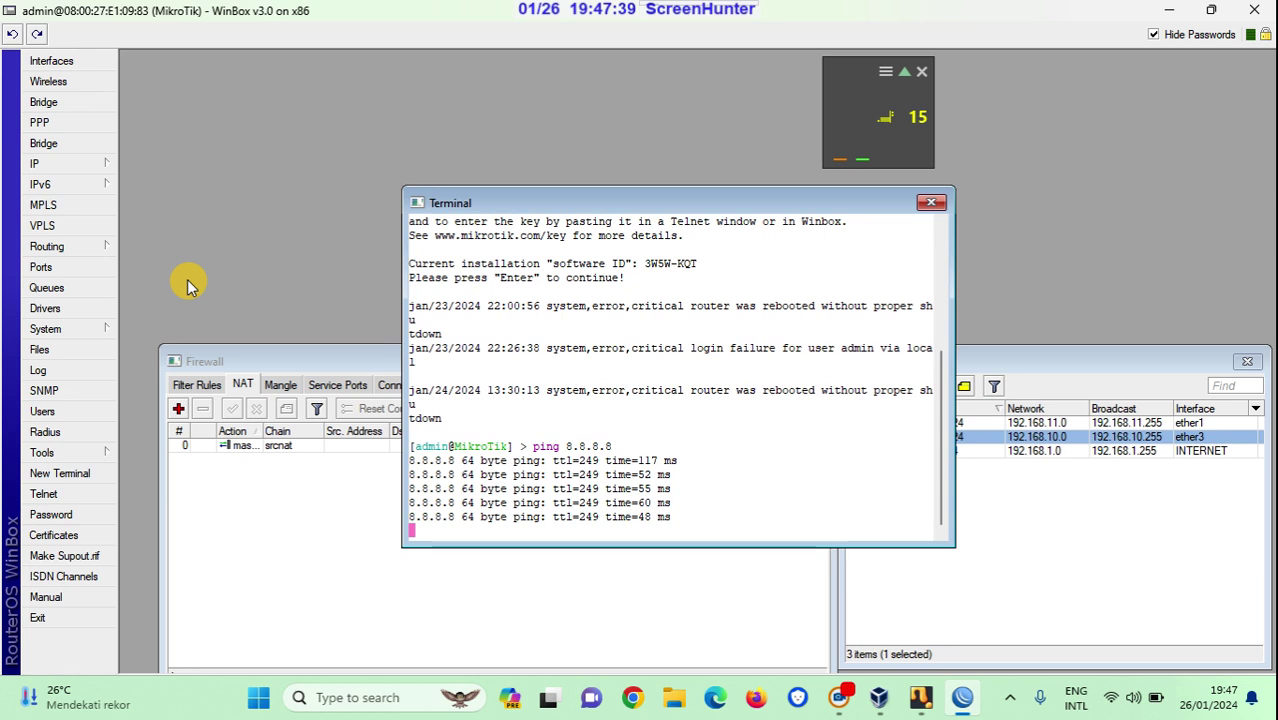
key(ctrl+c)
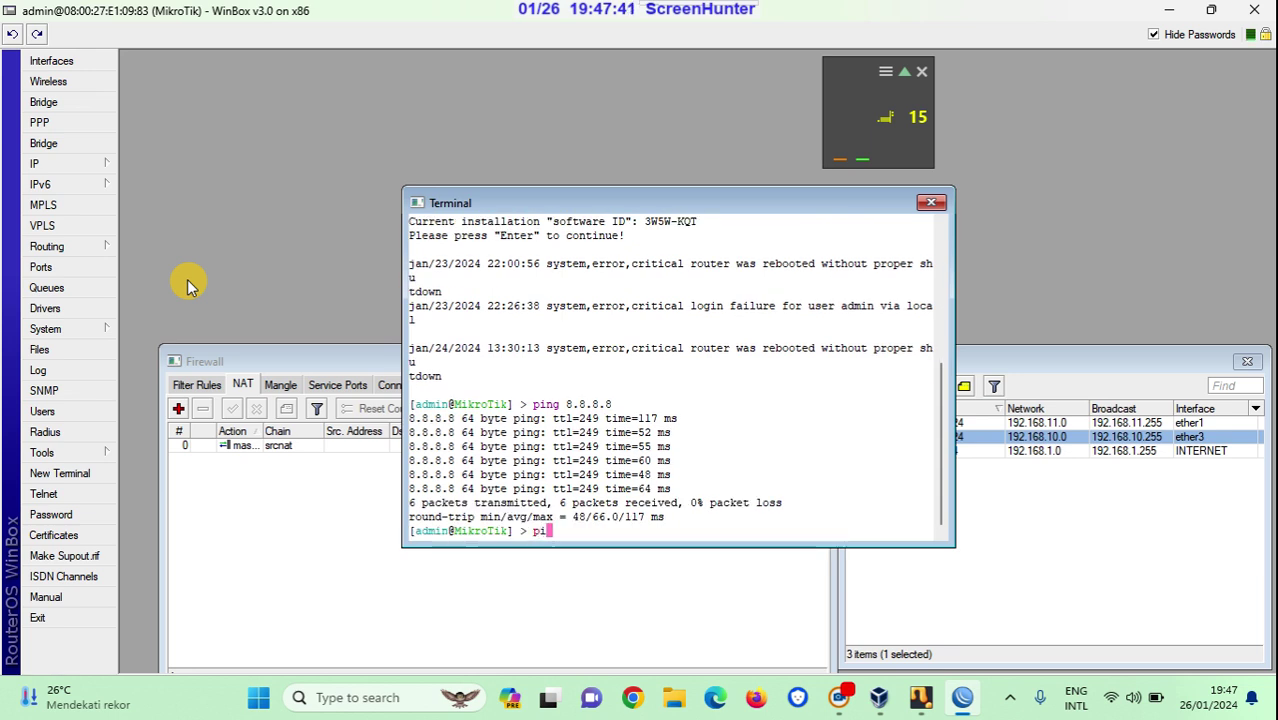
Step: Ping google.com from the router terminal, stop after several replies, and close the terminal
text(ping google.com)
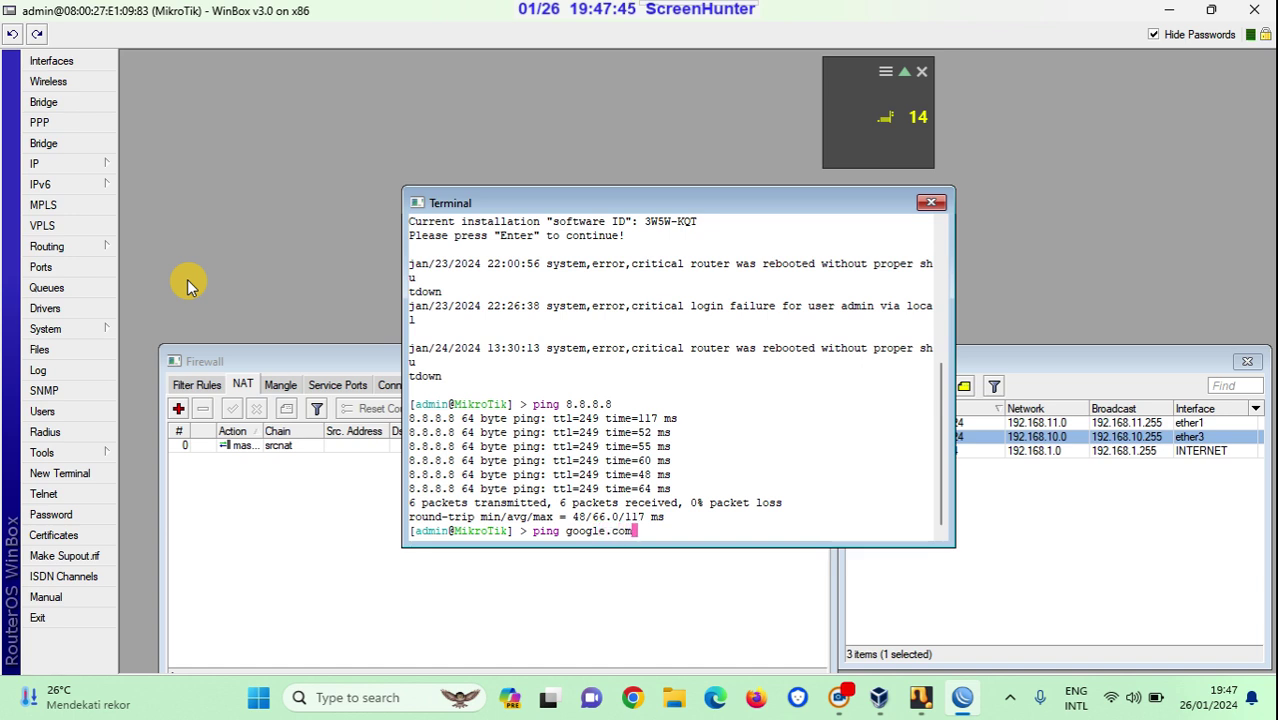
key(Return)
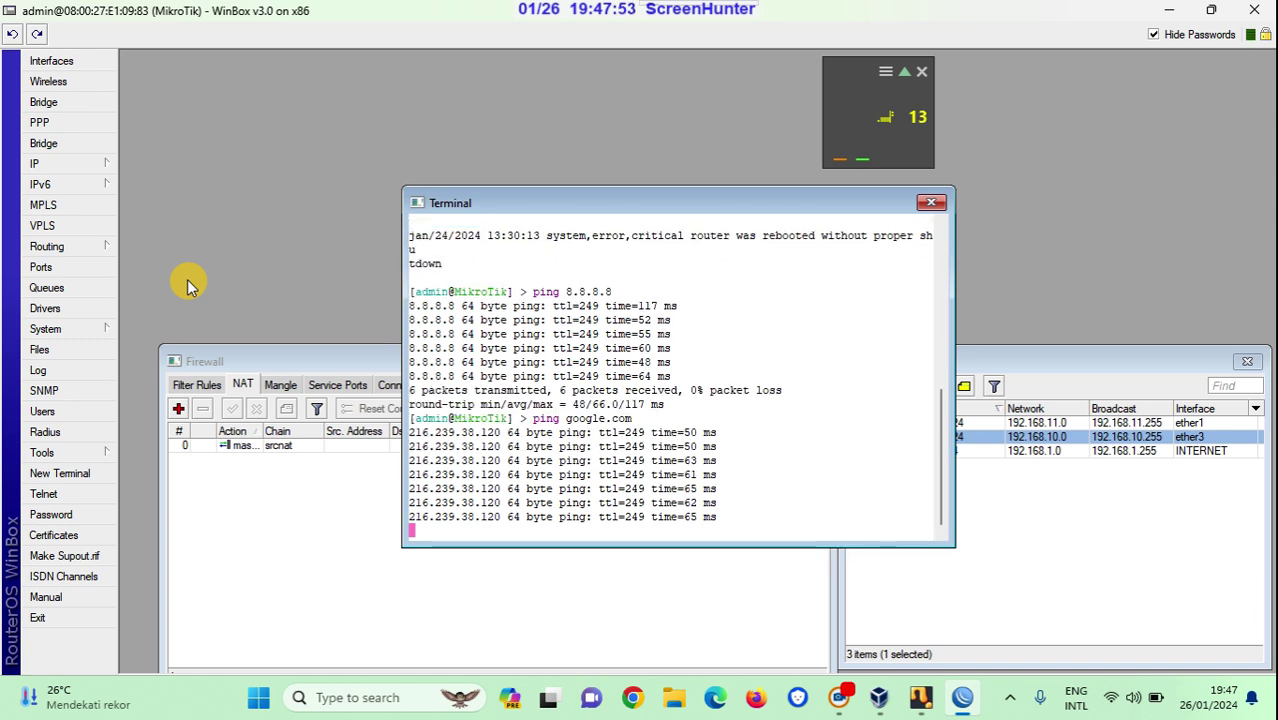
key(ctrl+c)
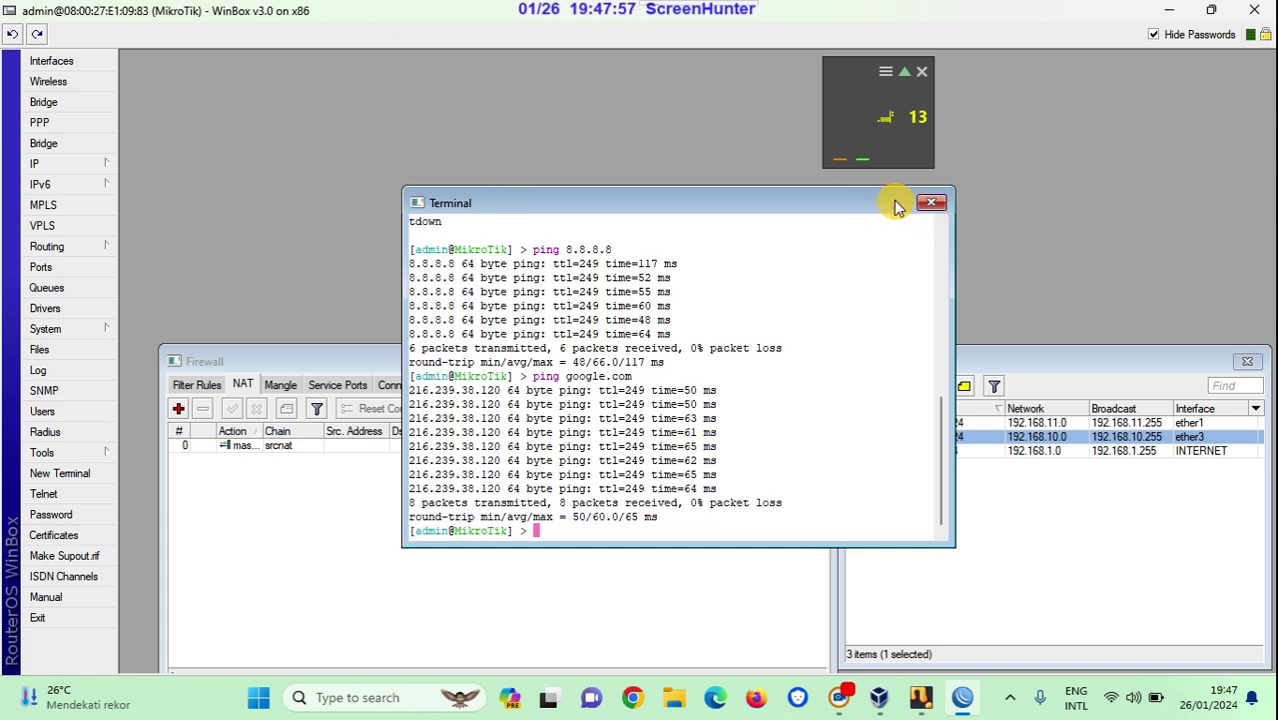
drag(878, 211, 878, 247)
click(932, 237)
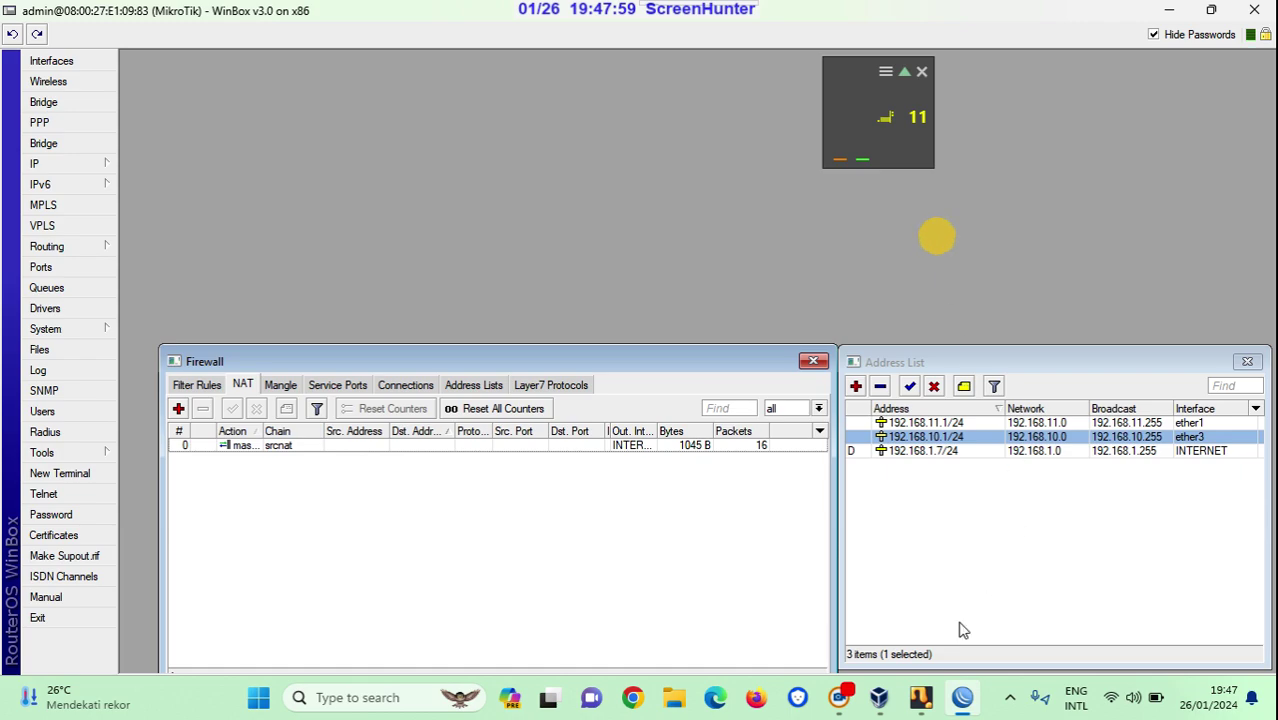